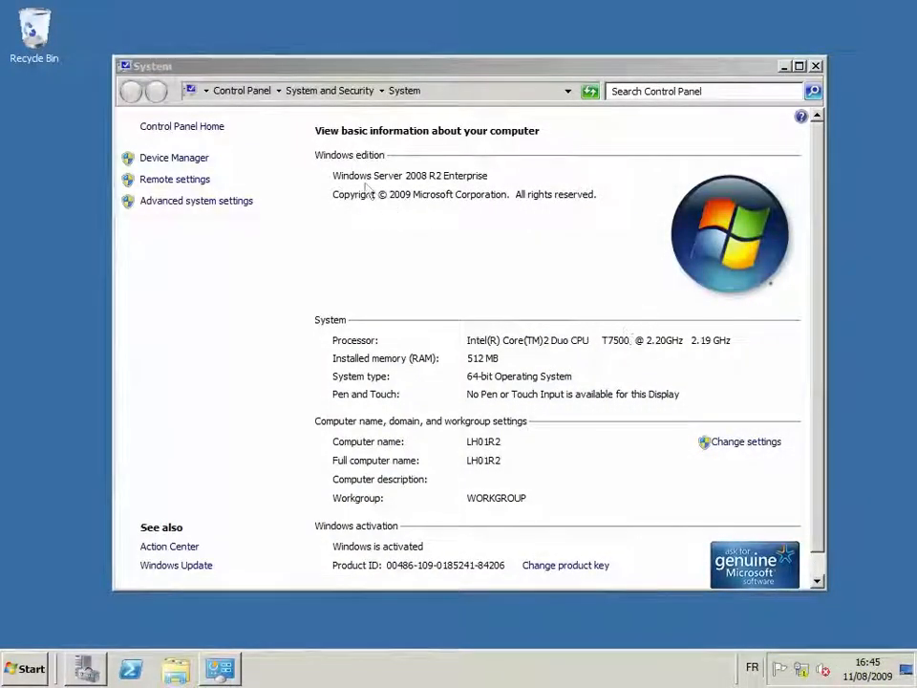
Step: Close the System information window and start adding a server role from the Roles Summary in Server Manager
left_click(334, 177)
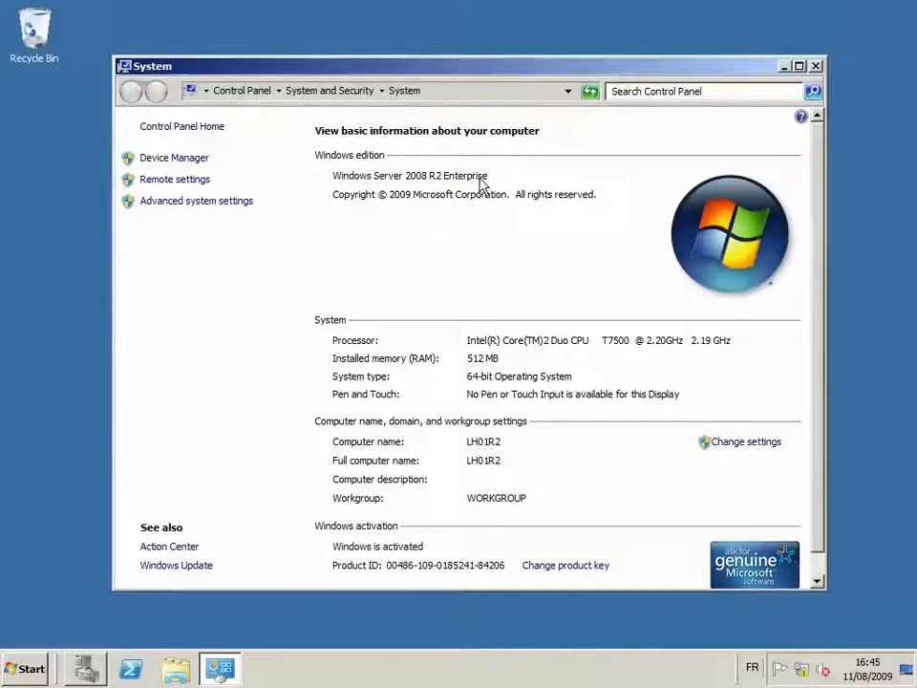
left_click(815, 66)
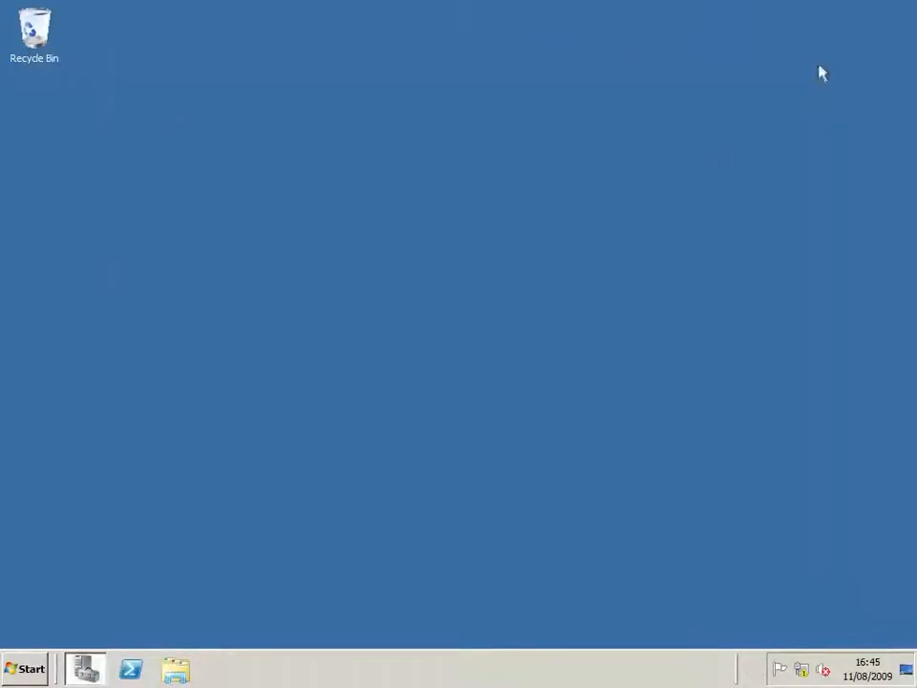
left_click(86, 668)
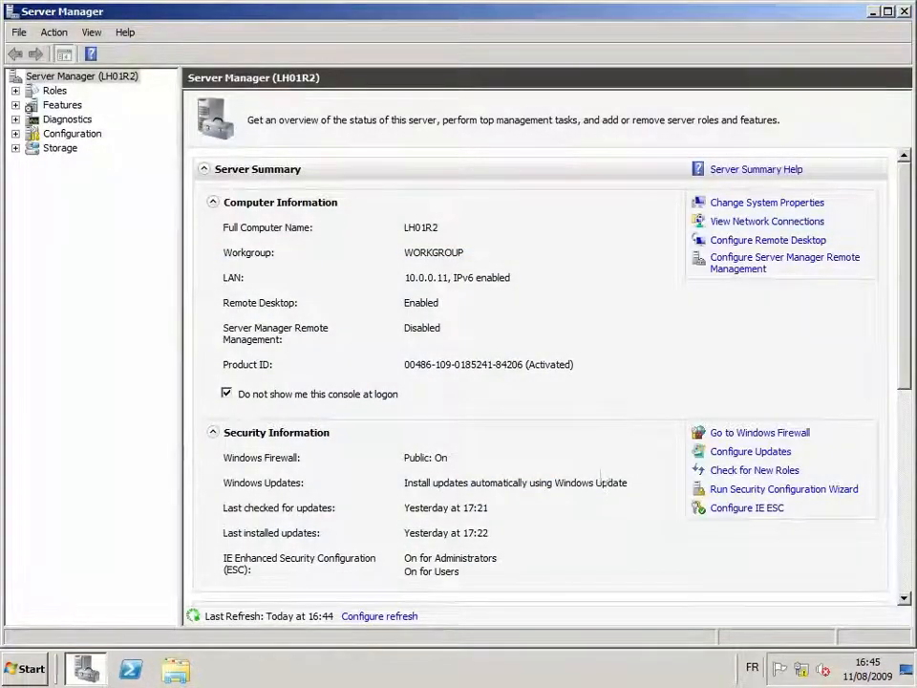
left_click_drag(901, 347, 899, 475)
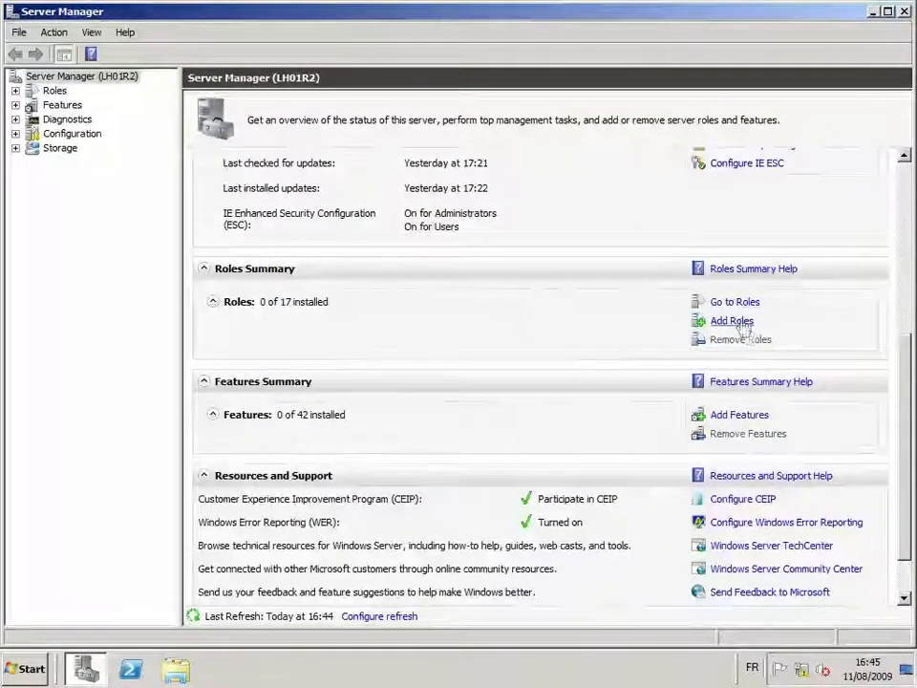
left_click(742, 326)
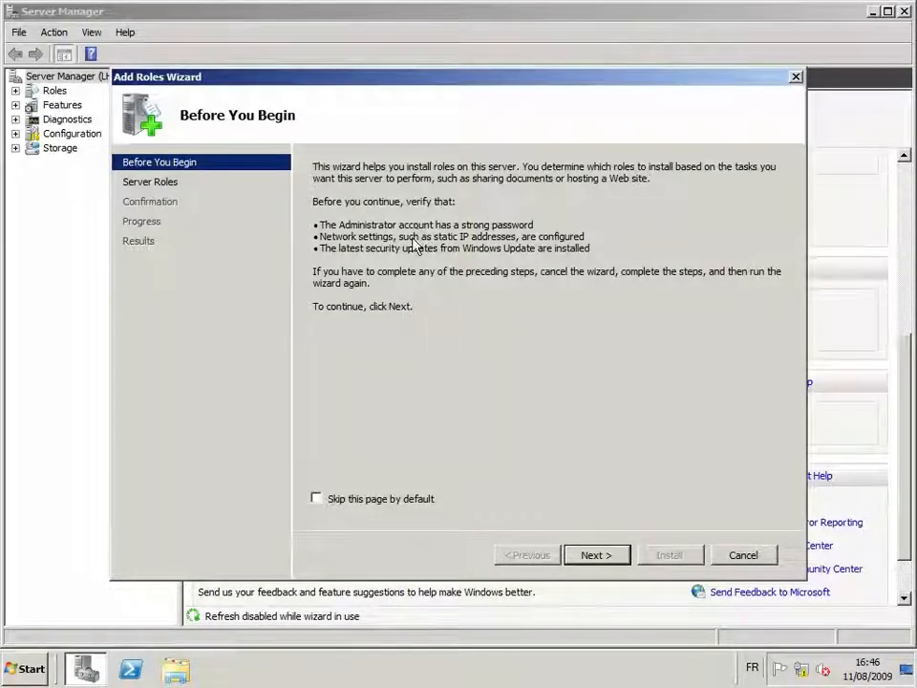
Step: Install the Active Directory Domain Services role together with its required .NET Framework 3.5.1 features
left_click(602, 555)
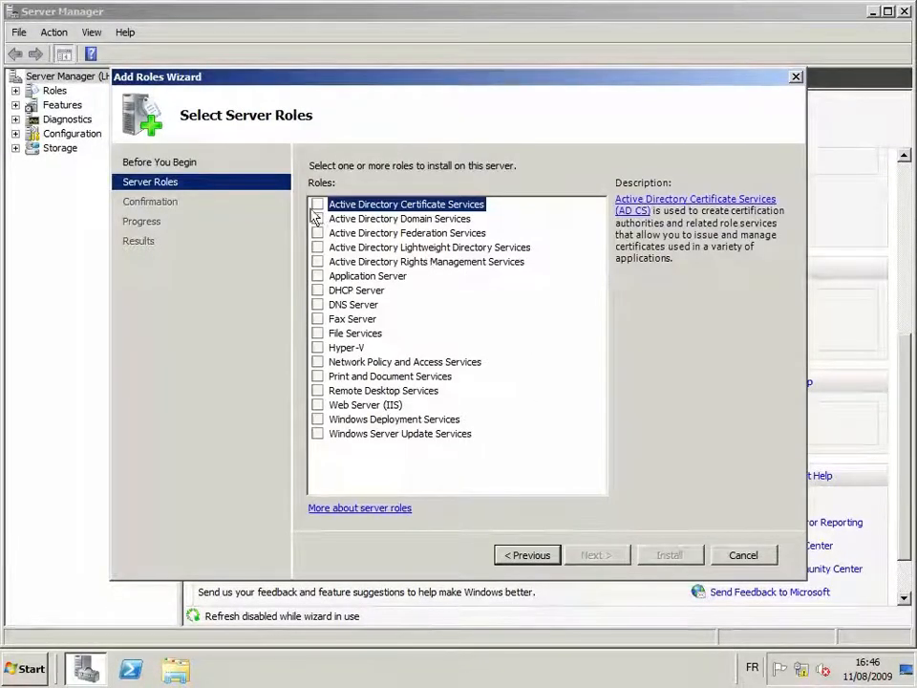
left_click(358, 218)
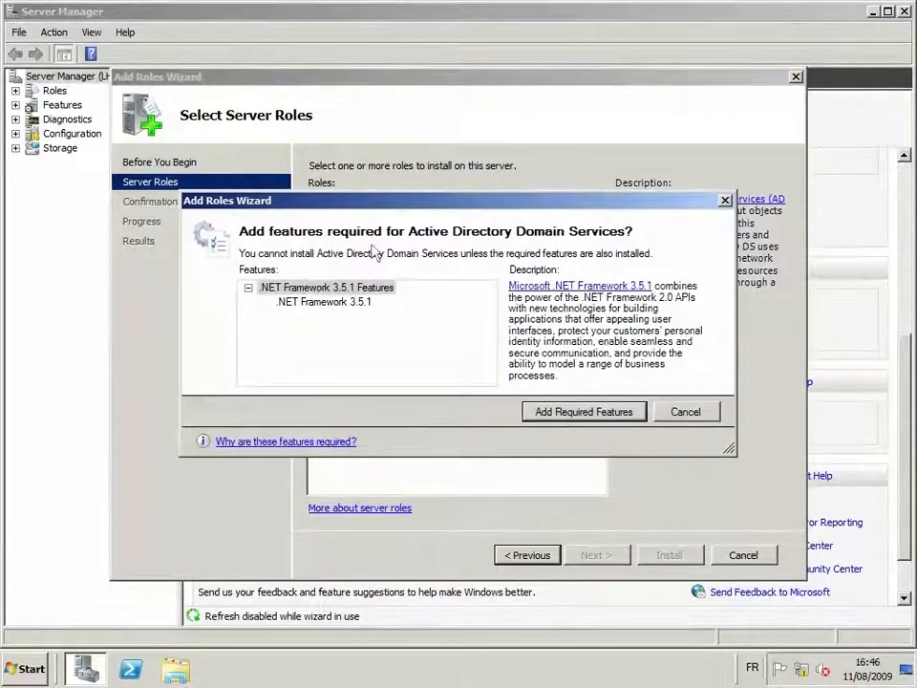
left_click(587, 417)
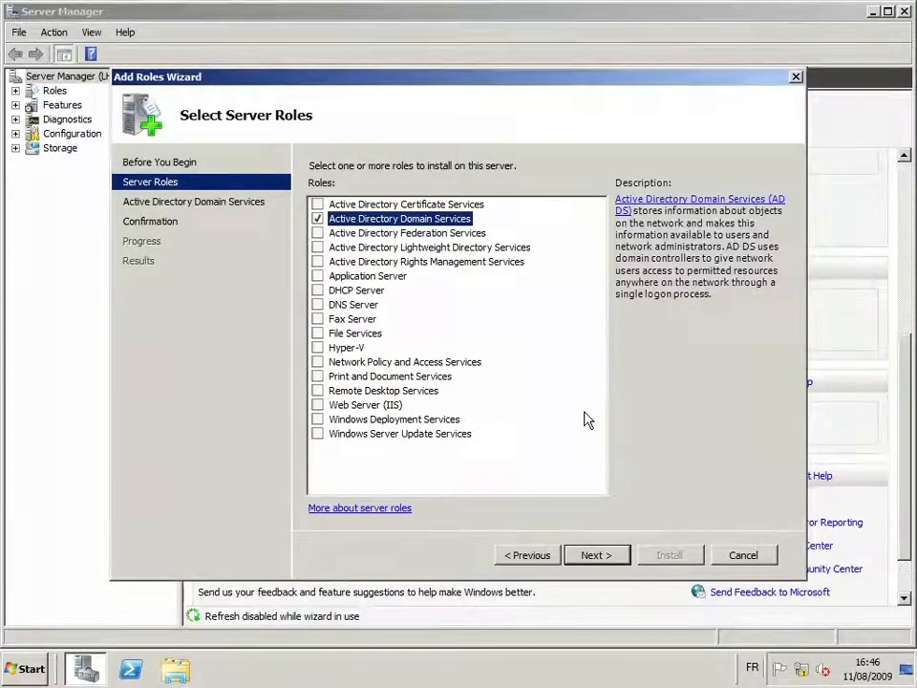
left_click(596, 555)
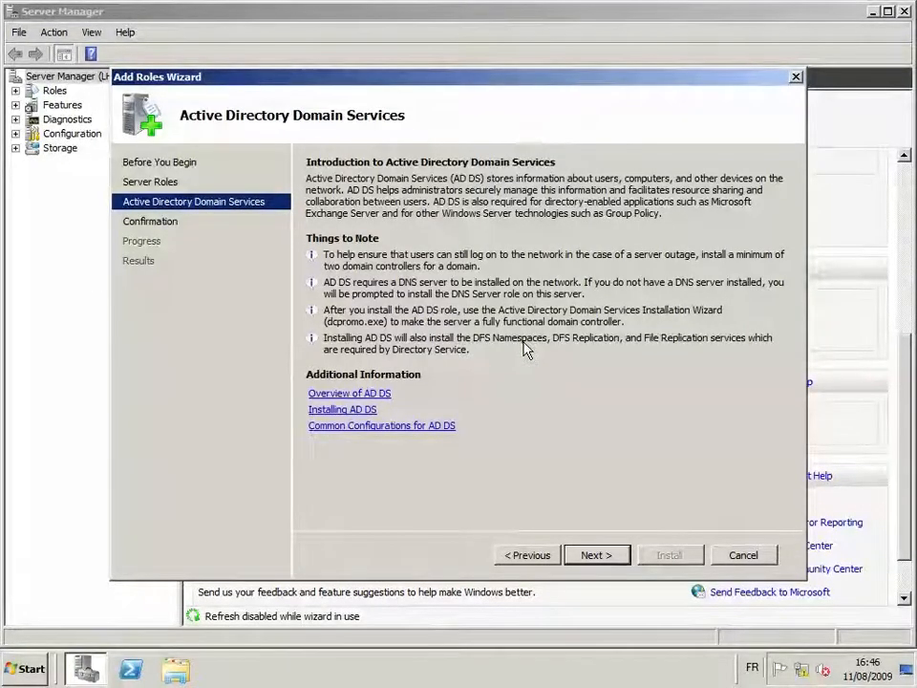
left_click(598, 556)
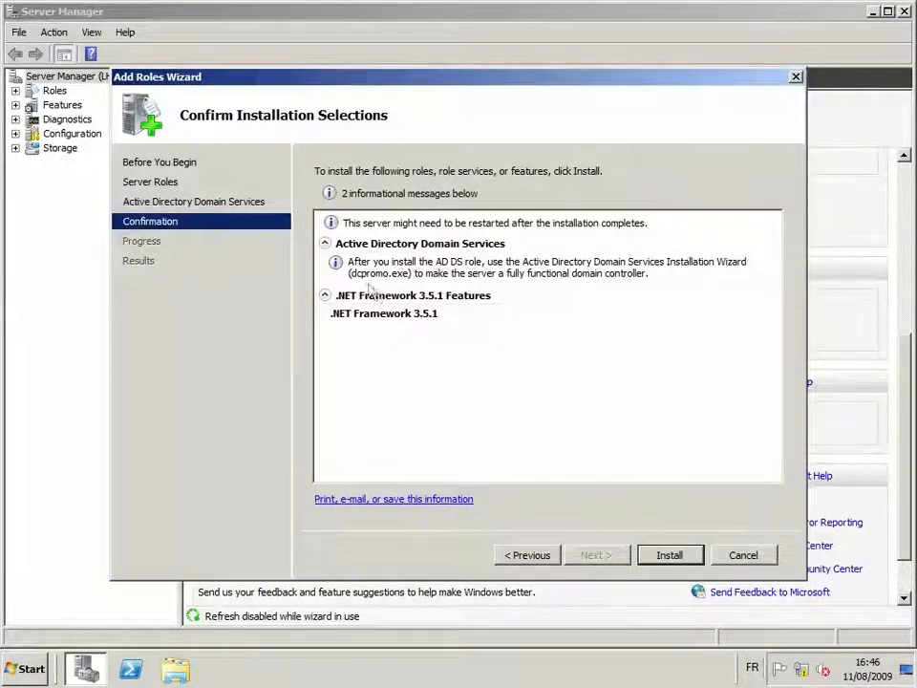
left_click(669, 558)
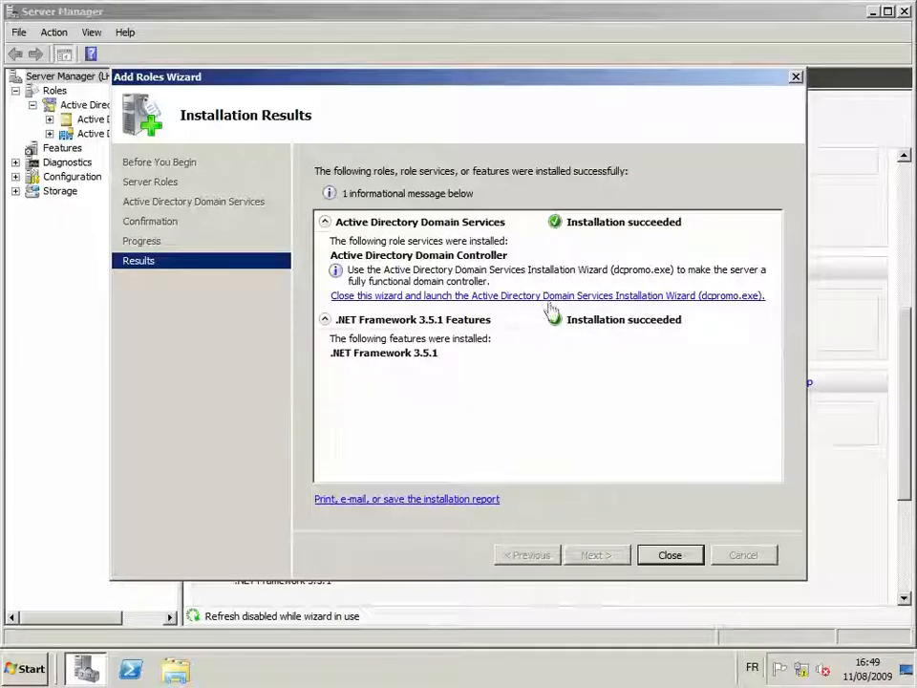
Step: Launch the domain services installation wizard (dcpromo.exe) in advanced mode and choose to create a new domain in a new forest
left_click(547, 298)
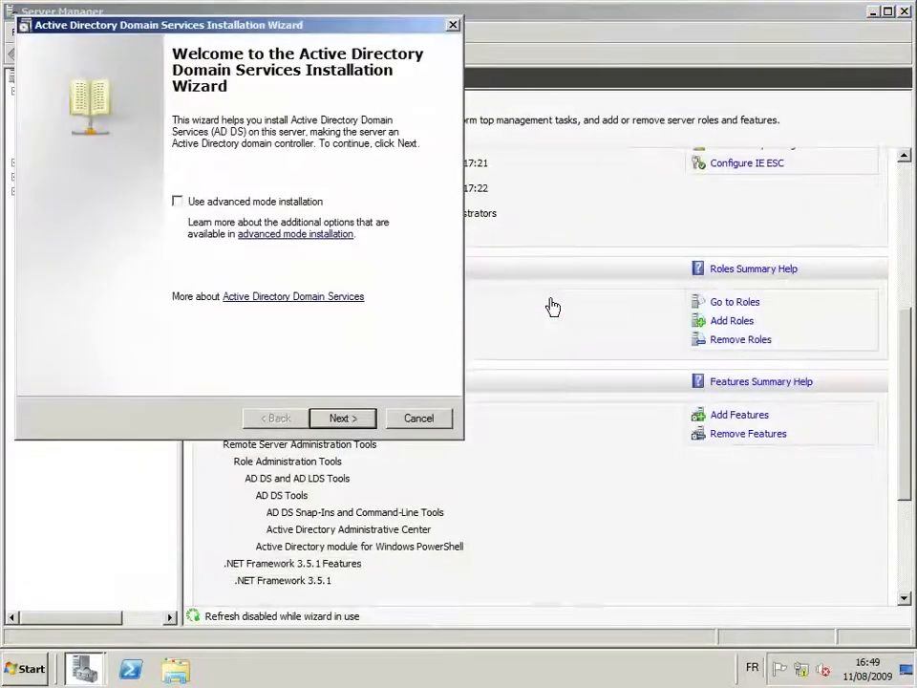
left_click(177, 202)
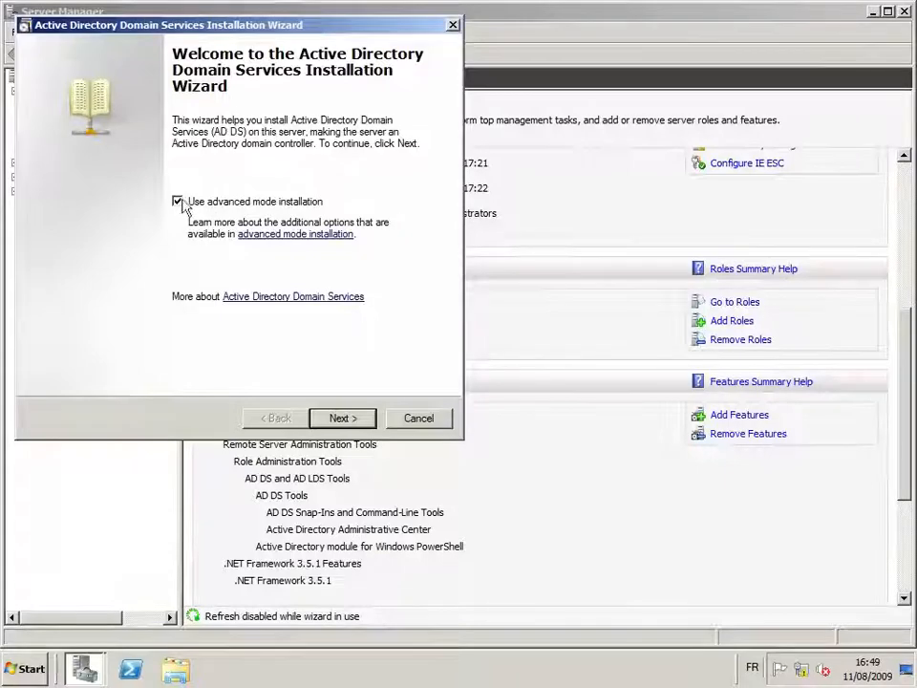
left_click(348, 418)
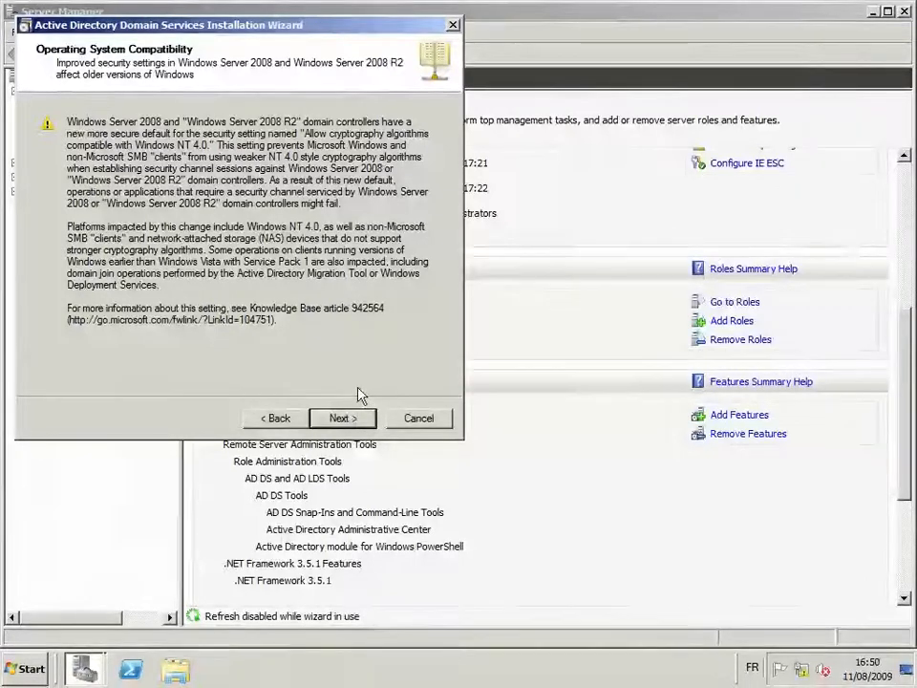
left_click(357, 419)
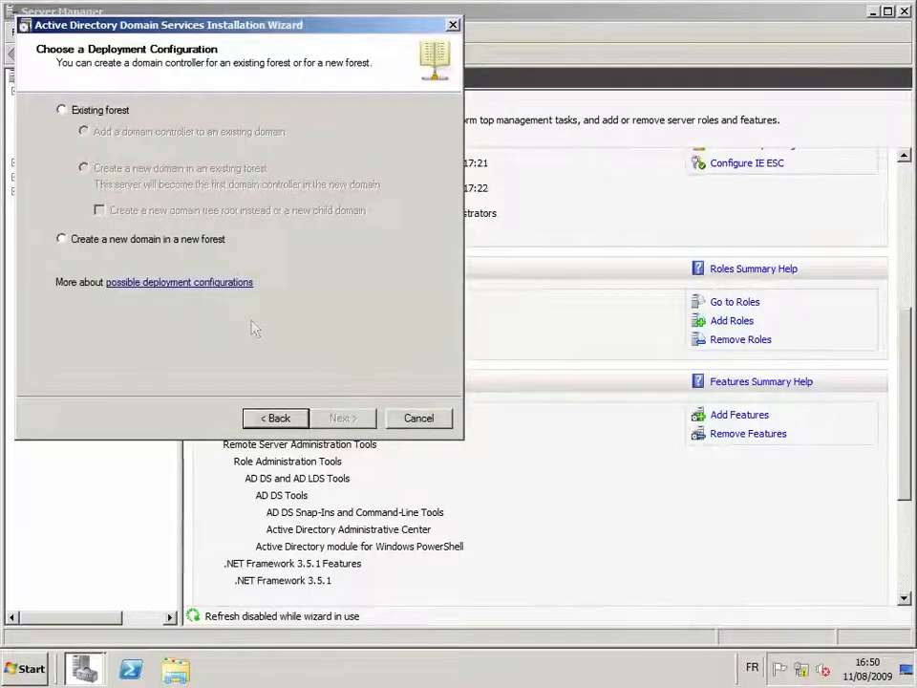
left_click(116, 240)
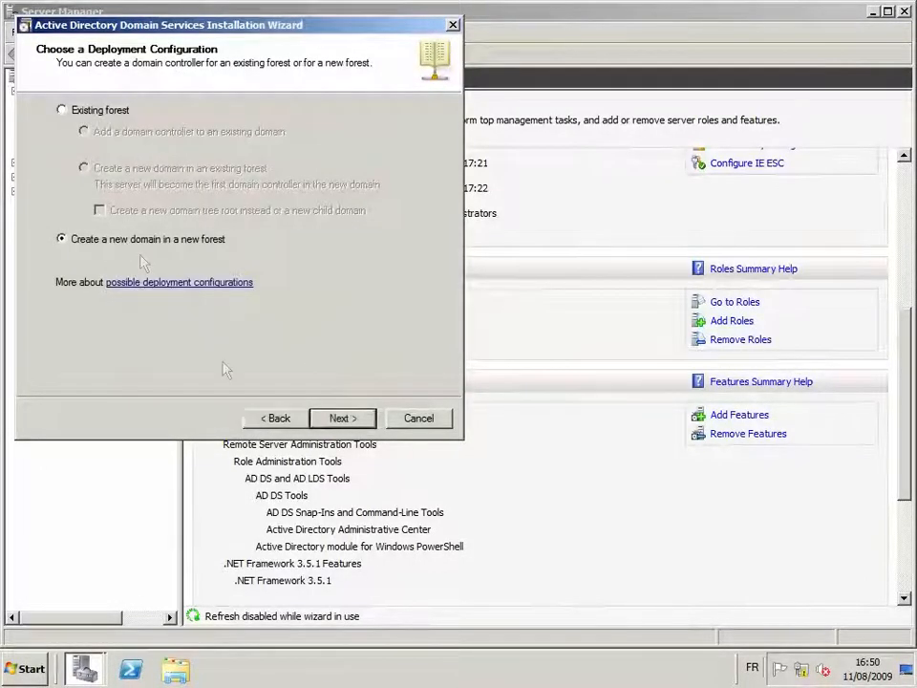
left_click(357, 418)
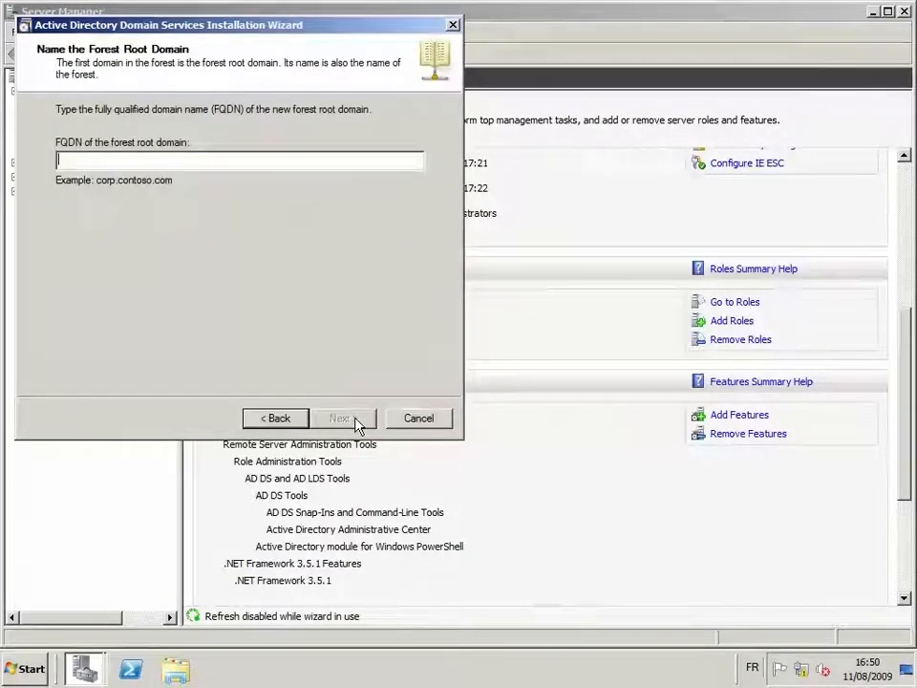
Step: Name the forest root domain w2K8r2-demo.net and accept W2K8R2-DEMO as the domain NetBIOS name
type("w2K8r")
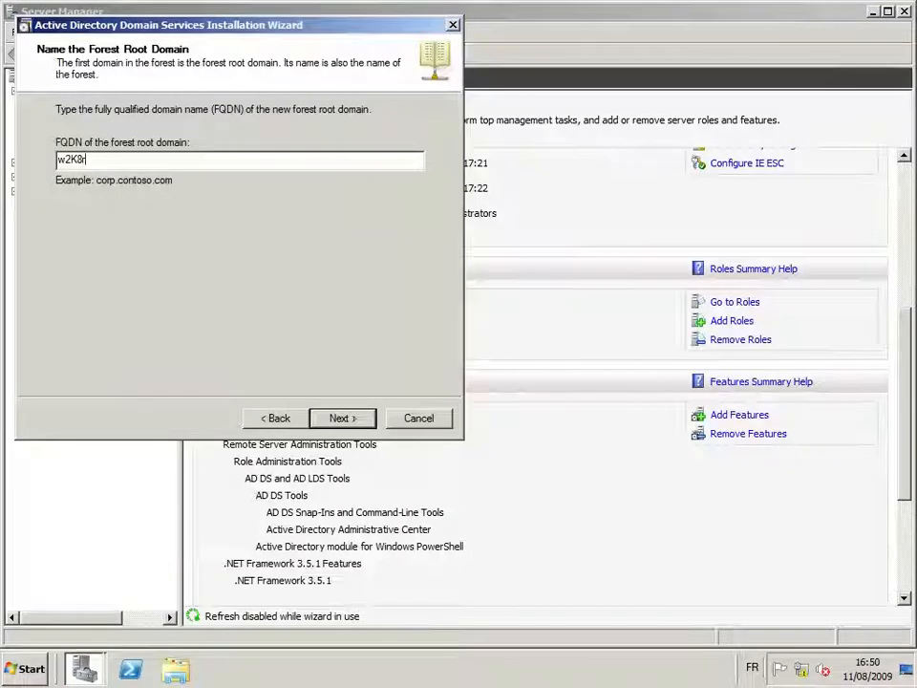
type("2-demo.net")
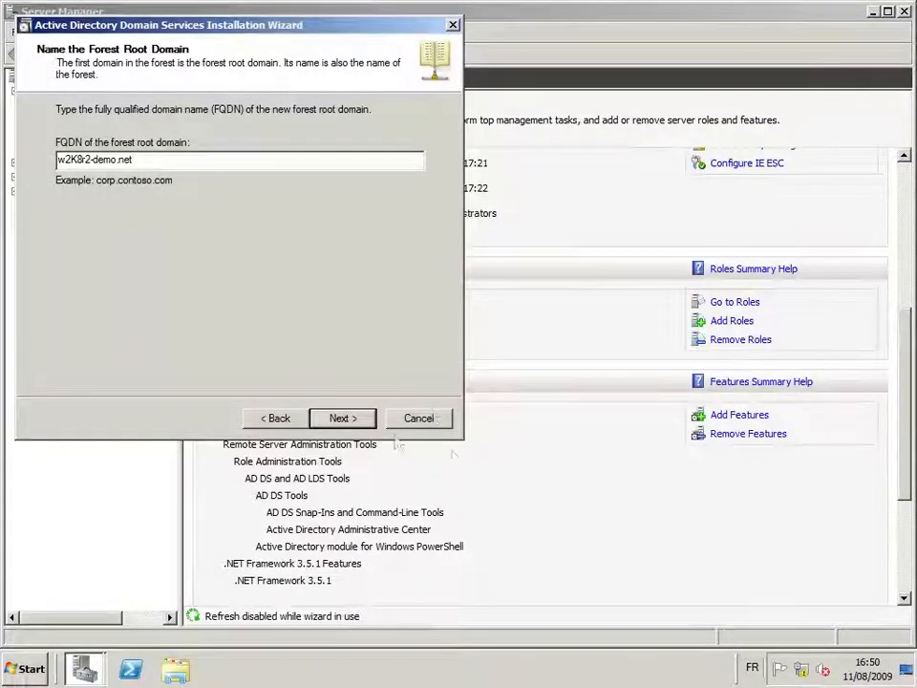
left_click(342, 418)
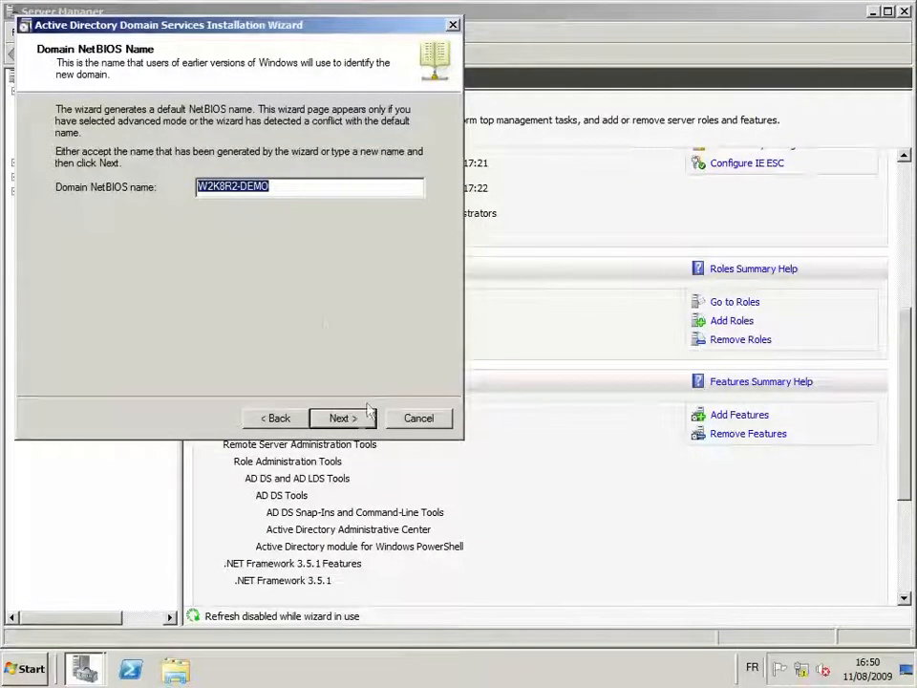
left_click(286, 186)
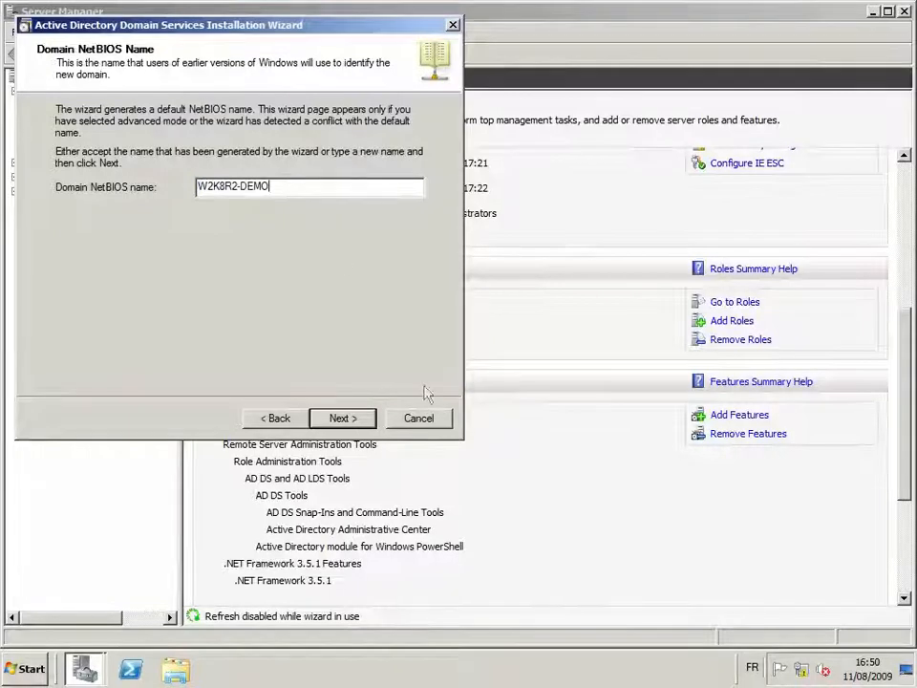
left_click(348, 419)
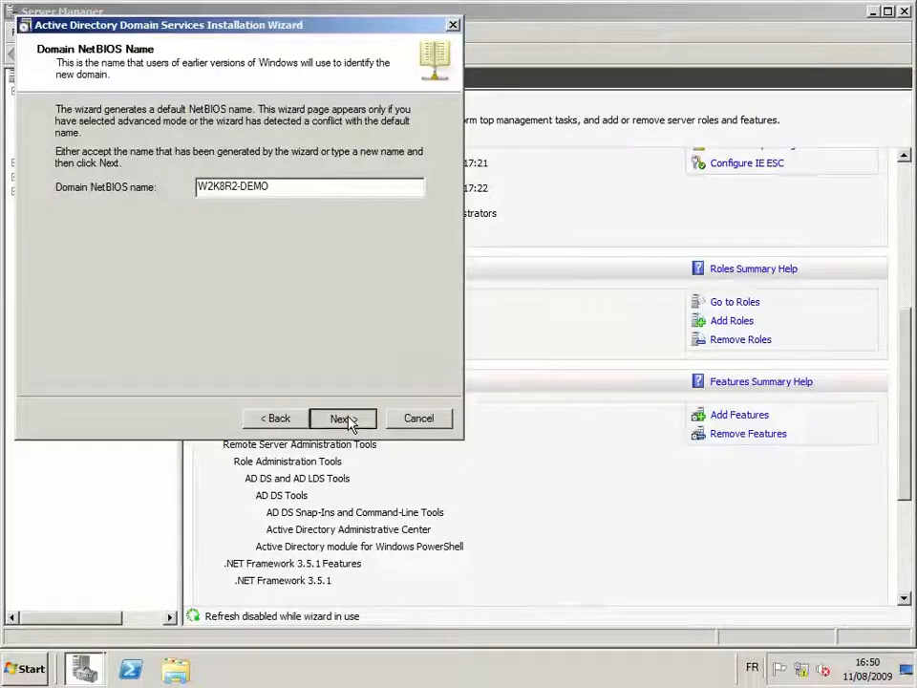
left_click(345, 420)
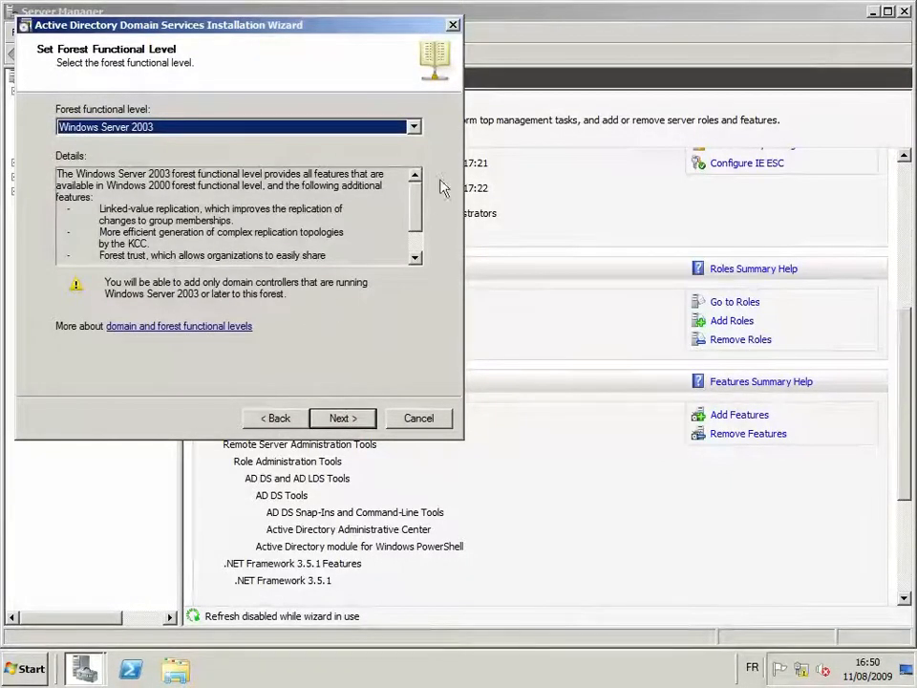
Step: Compare the Windows Server 2008 R2 and 2008 forest functional level details, and set the level to Windows Server 2008 R2
left_click(413, 127)
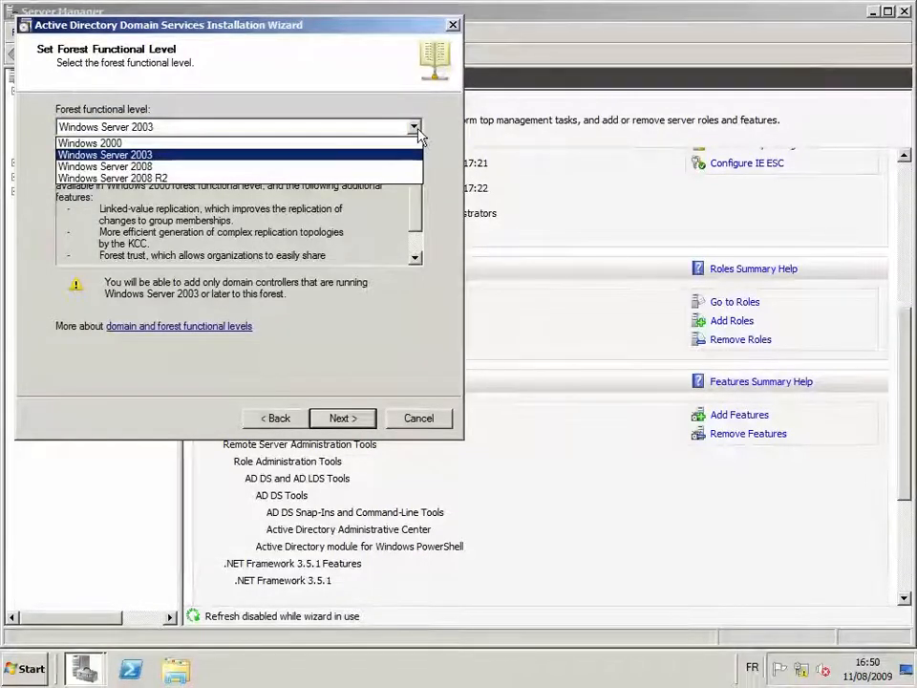
left_click(174, 179)
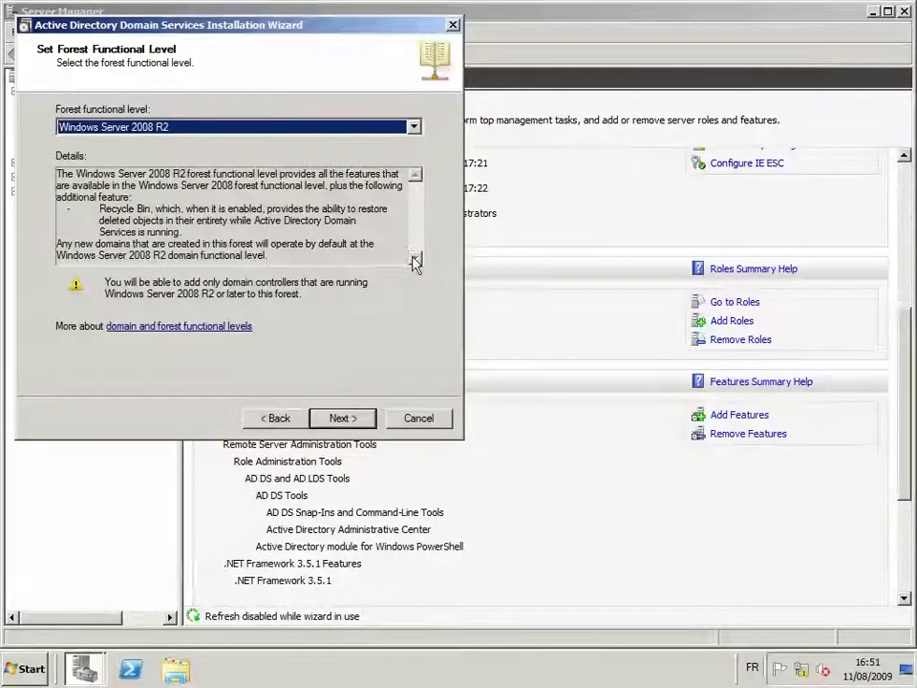
left_click(100, 208)
left_click_drag(101, 209, 151, 209)
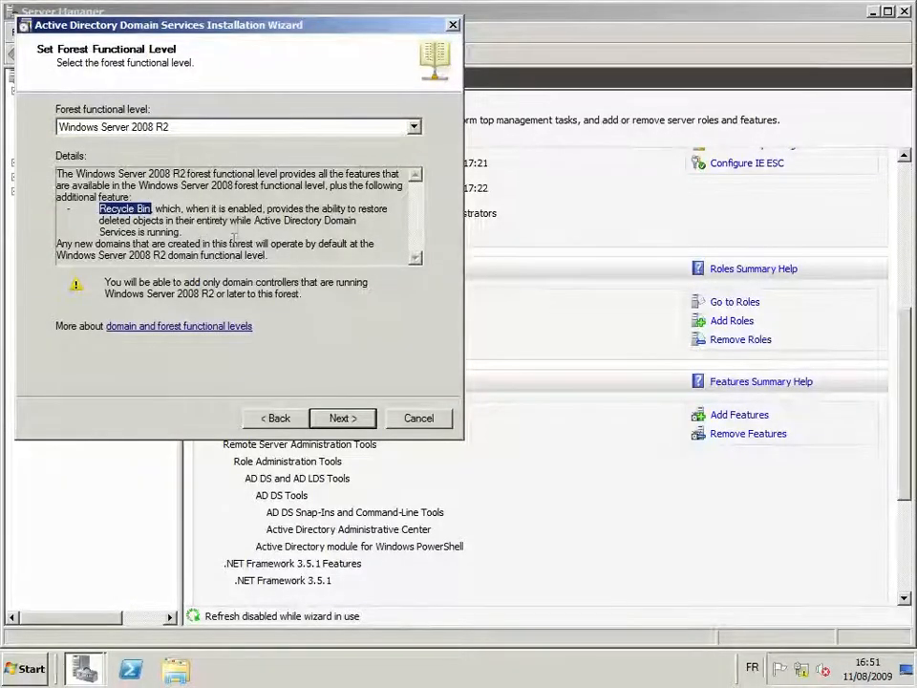
left_click(241, 240)
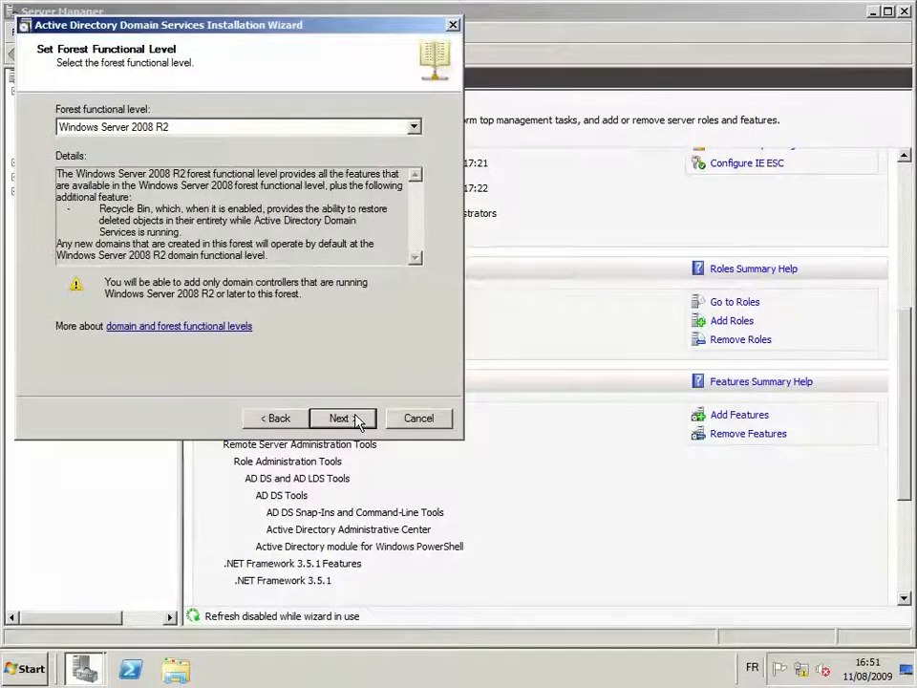
left_click(413, 127)
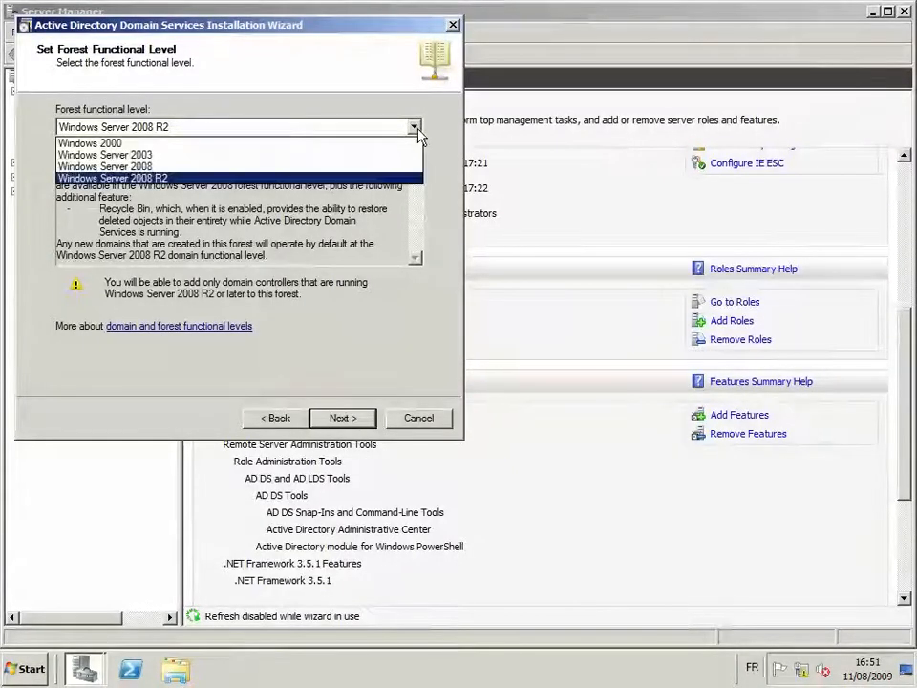
left_click(218, 166)
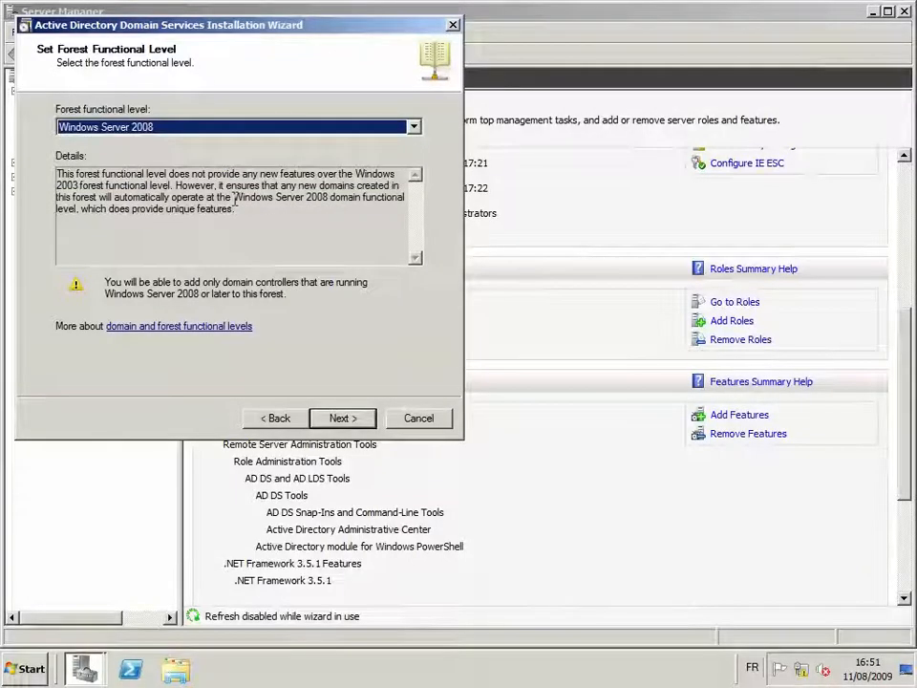
left_click(237, 133)
left_click(143, 177)
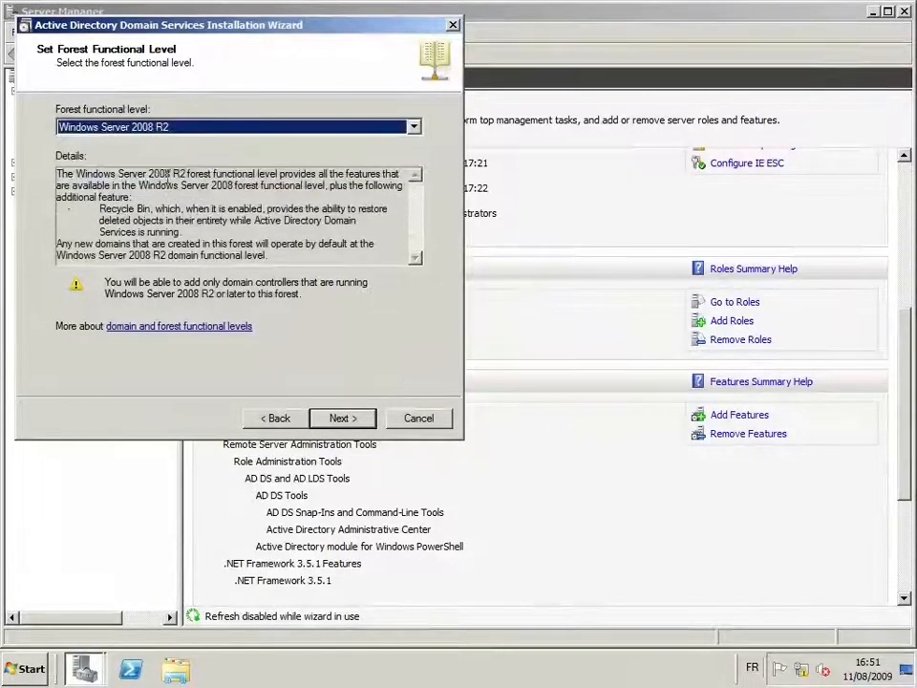
left_click(346, 419)
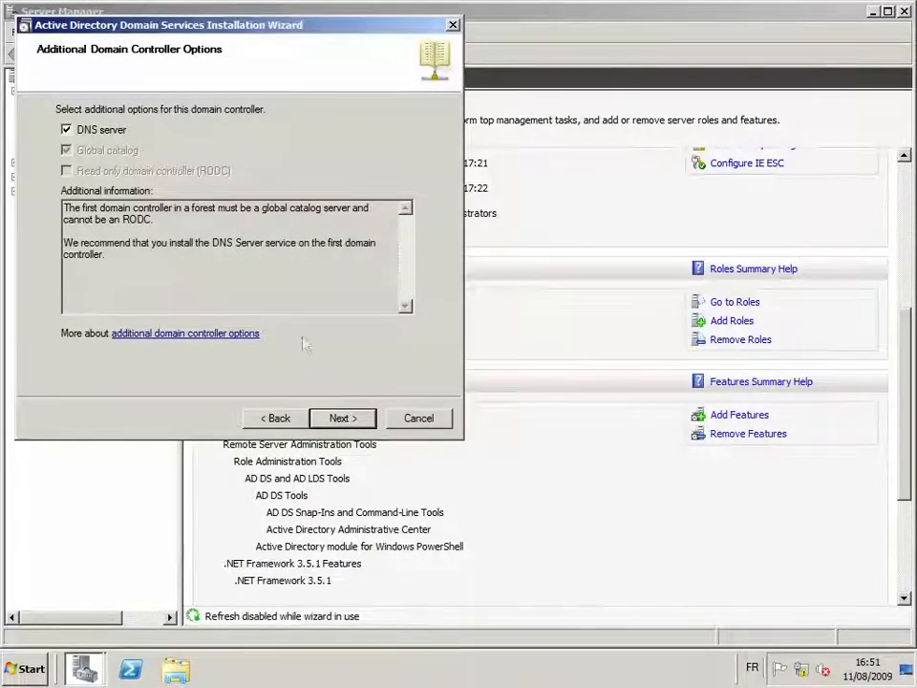
Step: Keep the DNS server option without a delegation and accept C:\Windows\NTDS for database and logs and C:\Windows\SYSVOL for SYSVOL
left_click(344, 417)
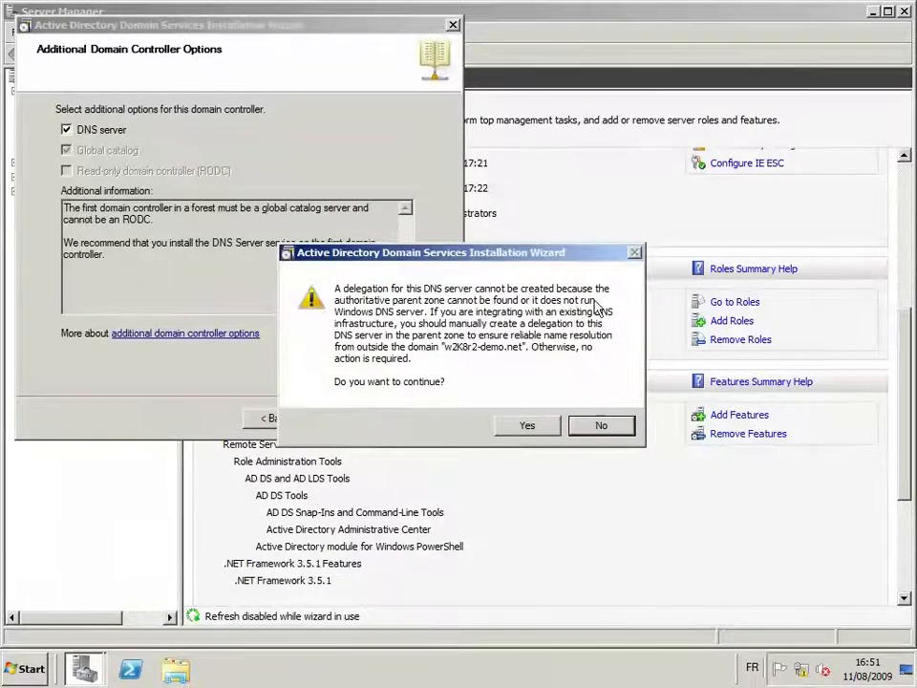
left_click(523, 426)
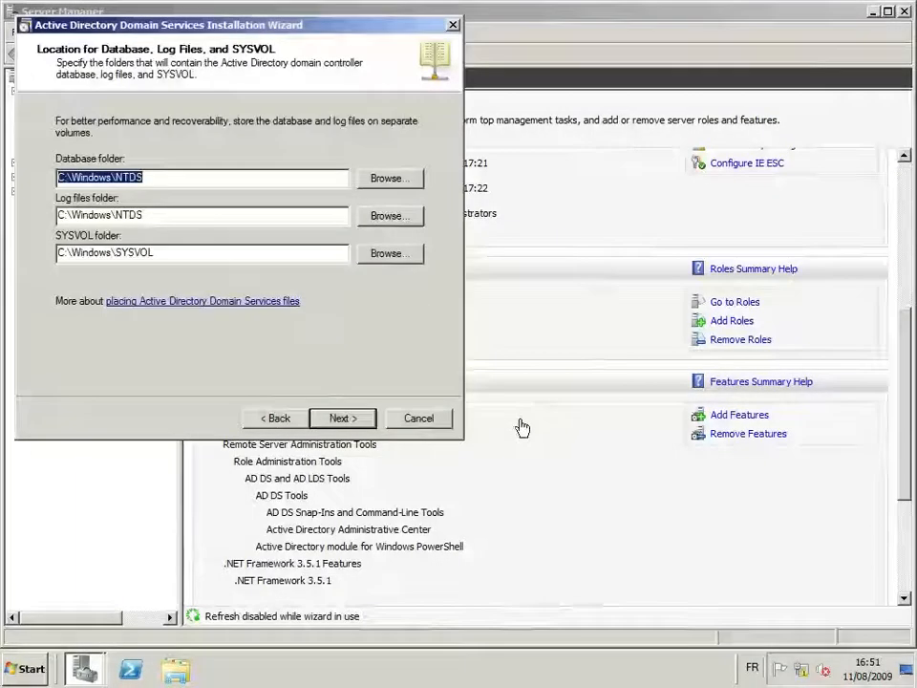
left_click(160, 178)
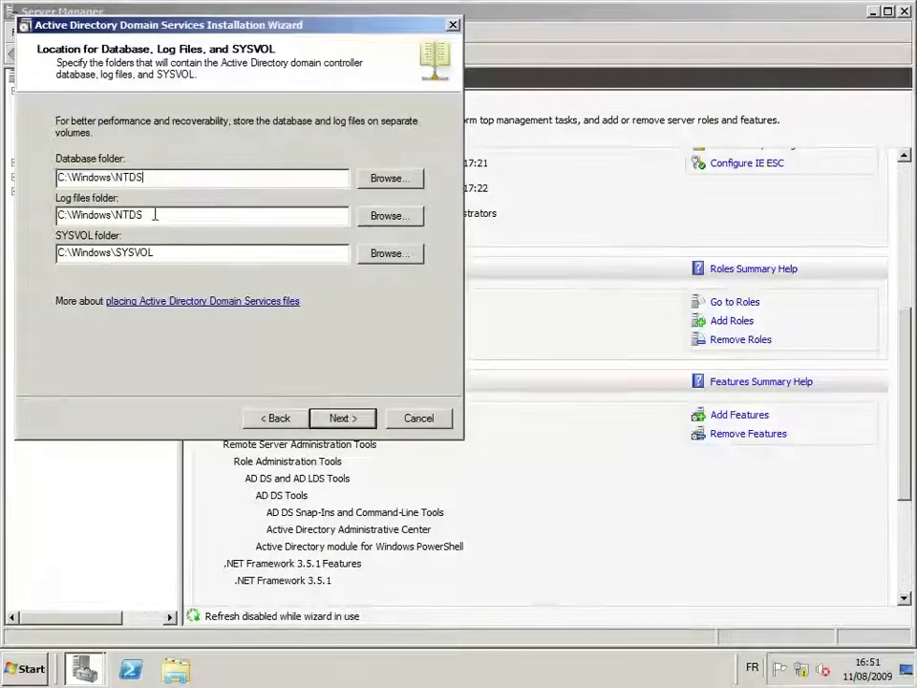
left_click(350, 423)
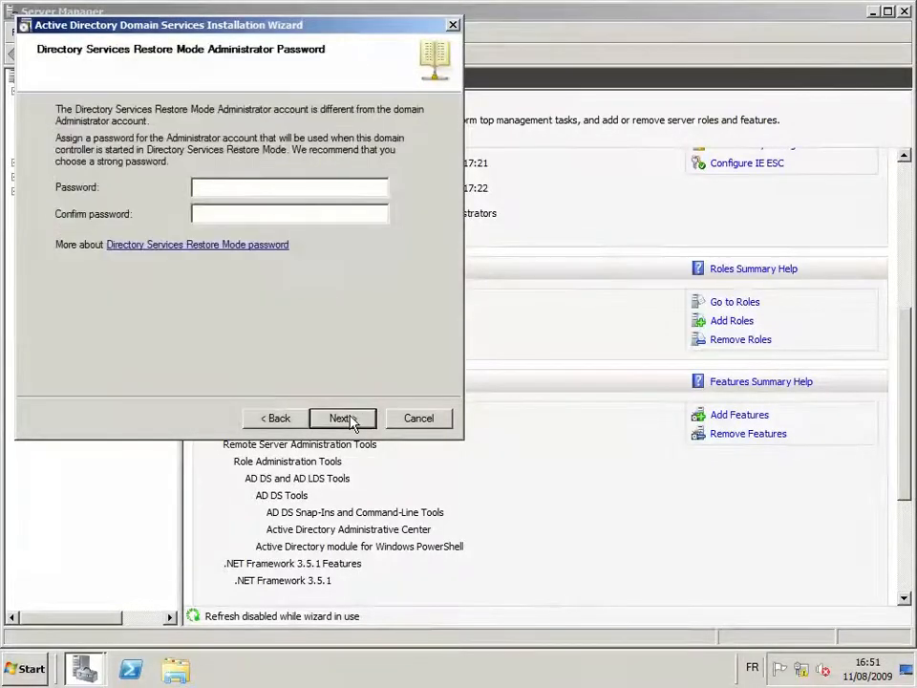
Step: Enter and confirm the Directory Services Restore Mode administrator password, and continue to the summary of selections
type("a")
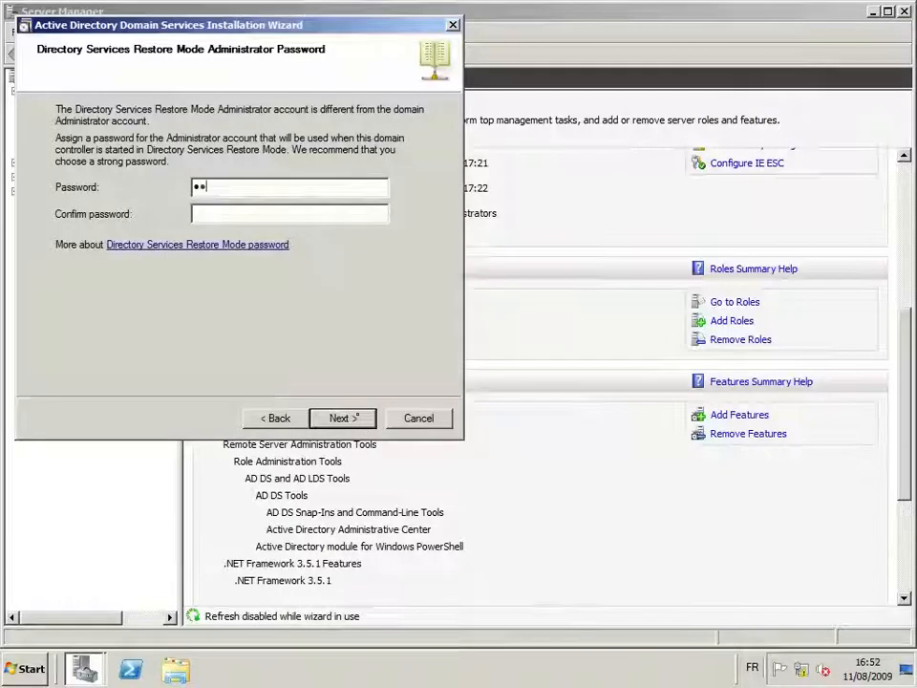
type("aaaaaa")
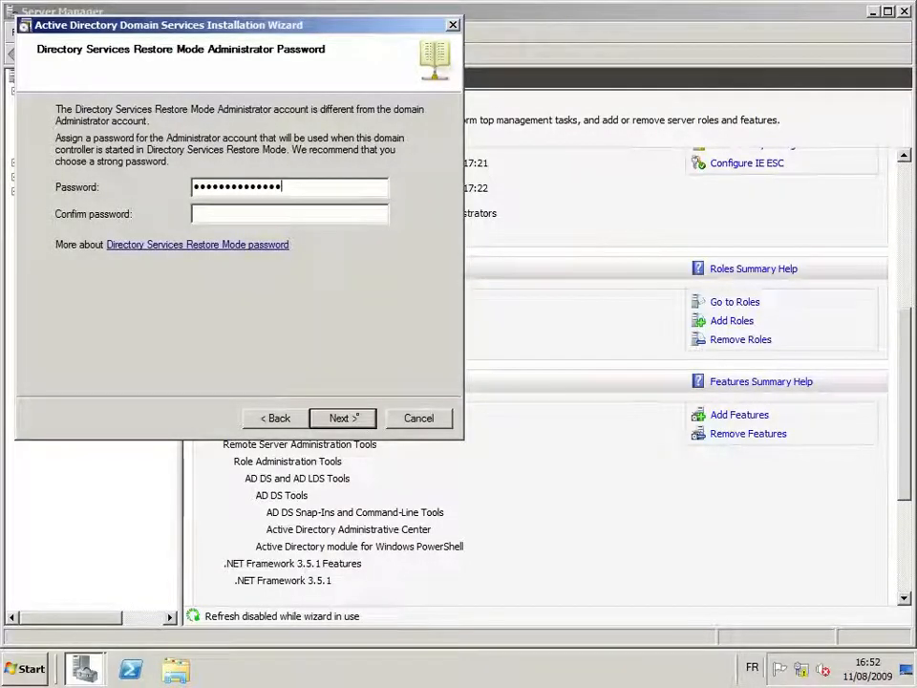
left_click(196, 214)
type("aaaaaaaaaa")
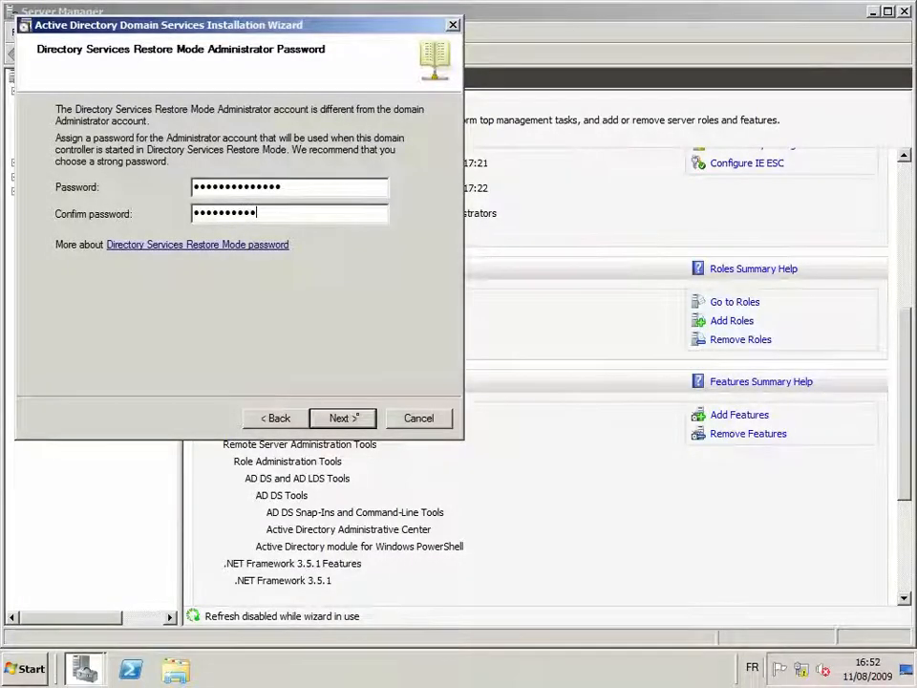
type("aaaa")
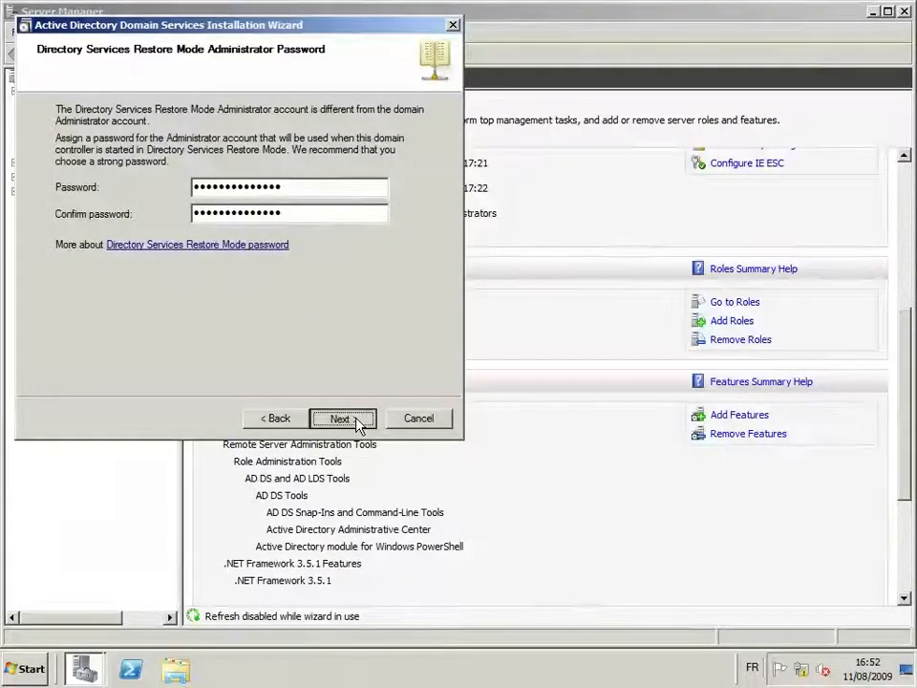
left_click(355, 422)
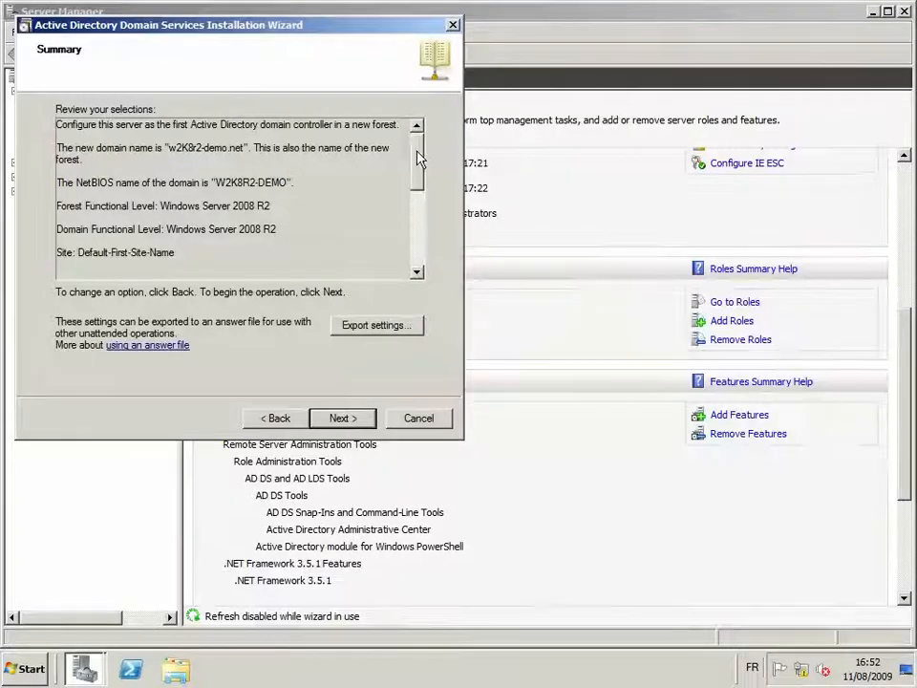
Step: Start exporting the summarized wizard settings and create a folder named "sources d'install" on Local Disk (C:) as the save location
left_click_drag(417, 157, 438, 163)
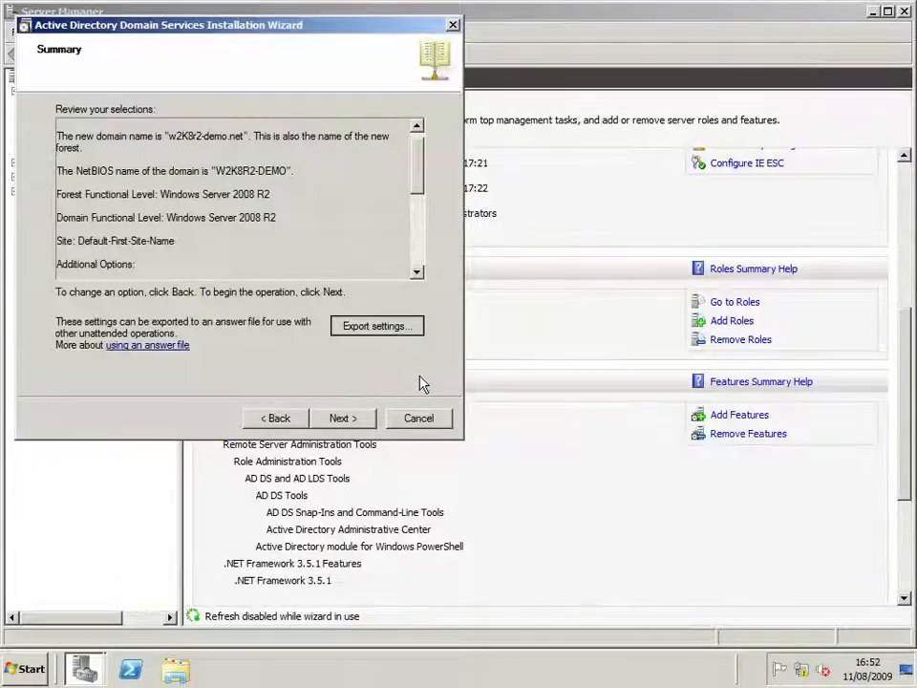
left_click(405, 331)
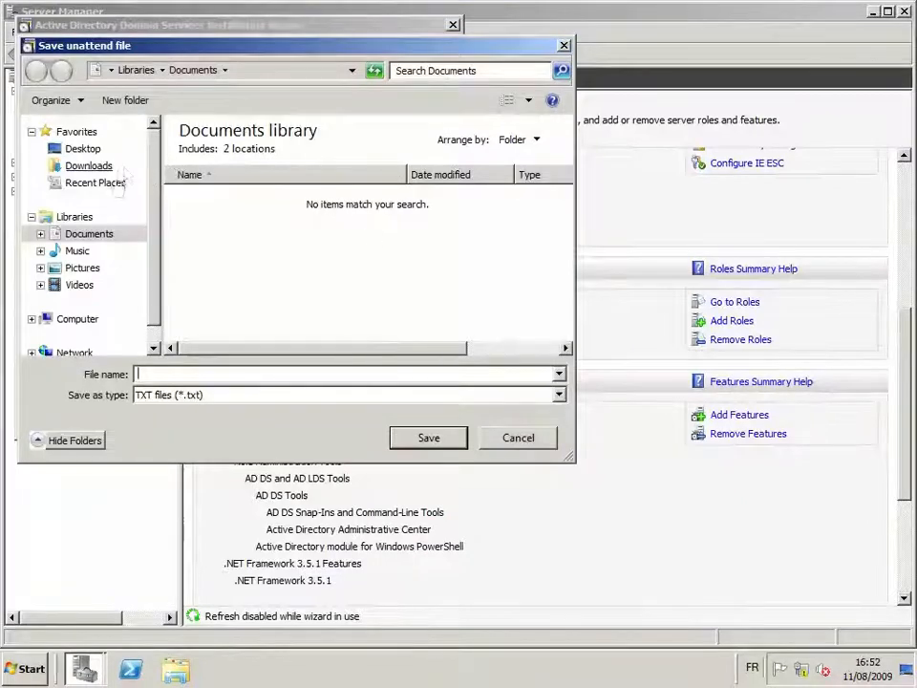
left_click(75, 319)
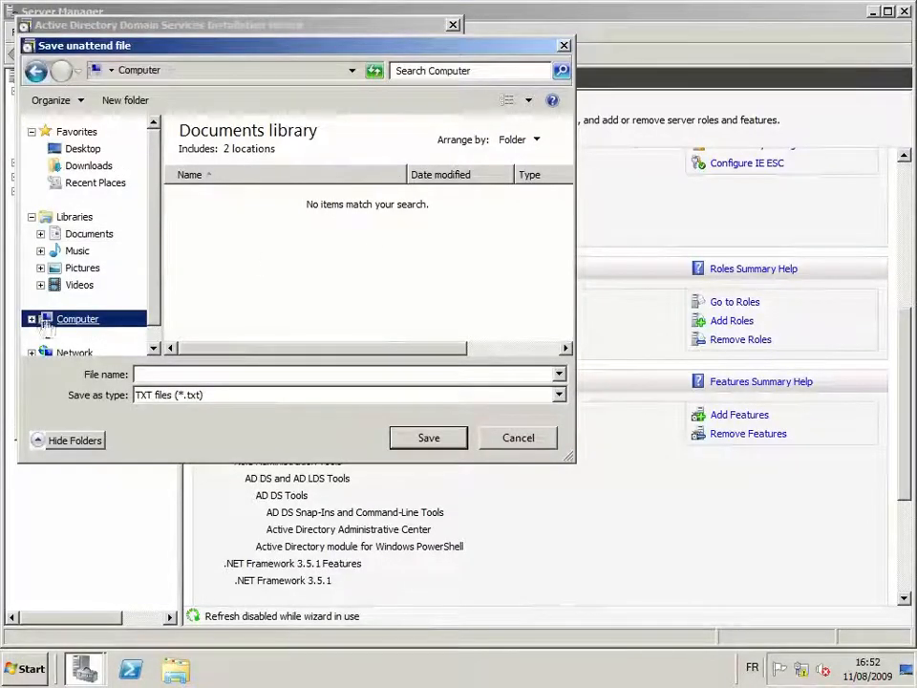
double_click(279, 173)
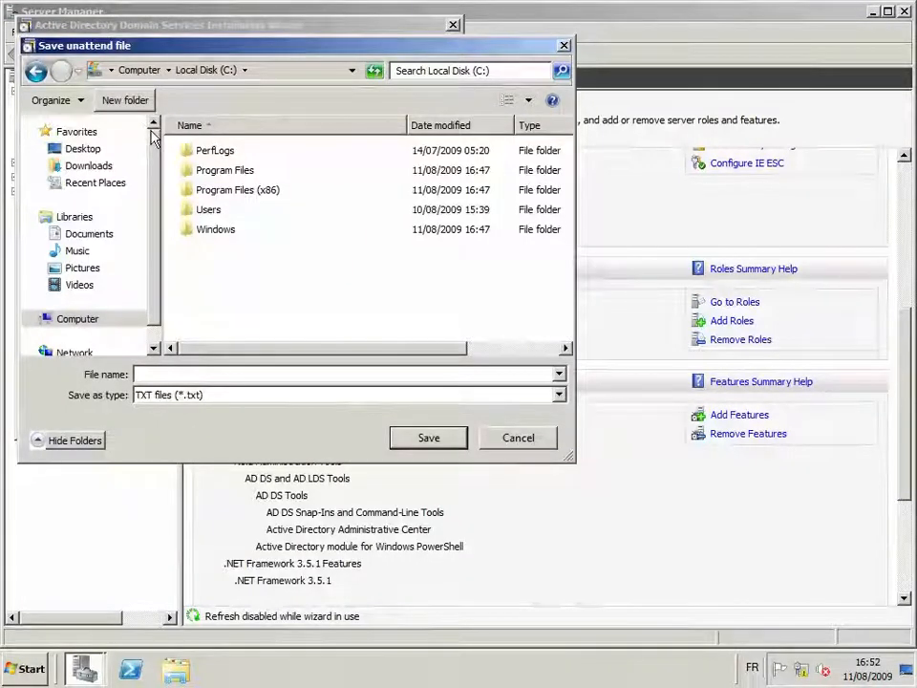
key("ctrl+shift+n")
type("sourc")
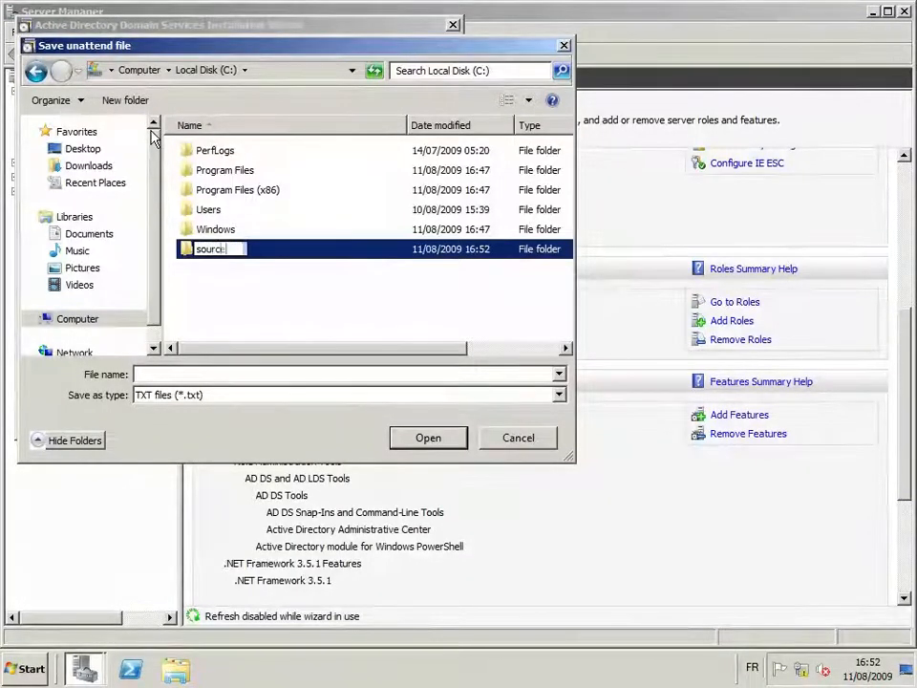
type("es d'instr")
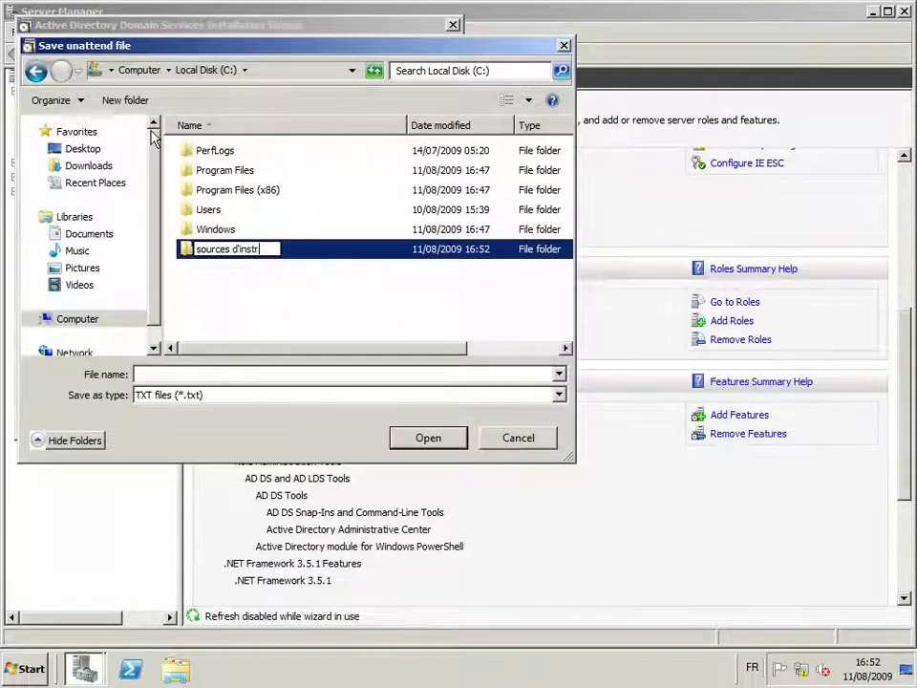
type("ll")
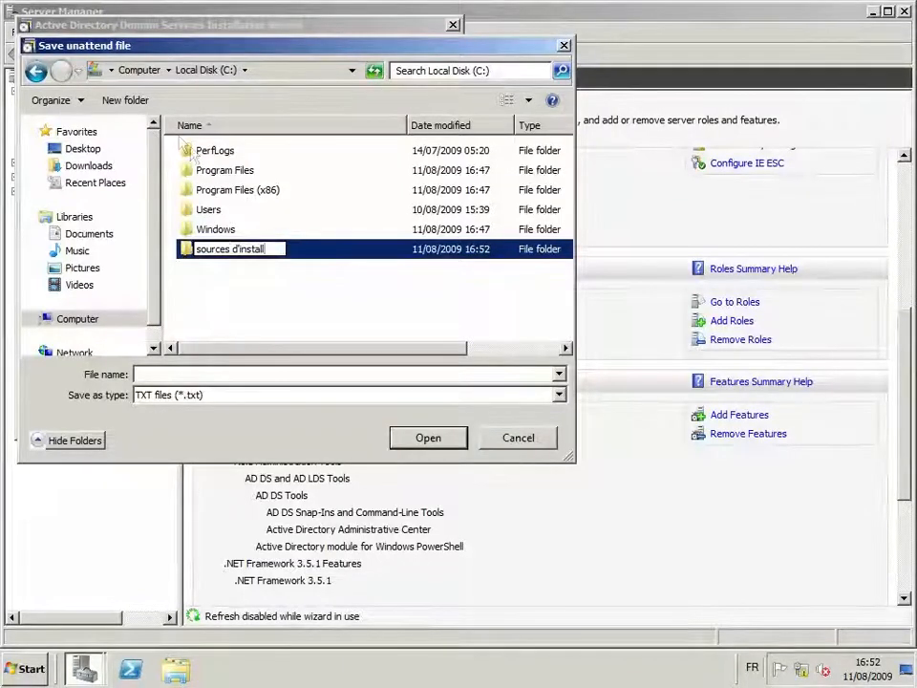
left_click(244, 288)
double_click(233, 254)
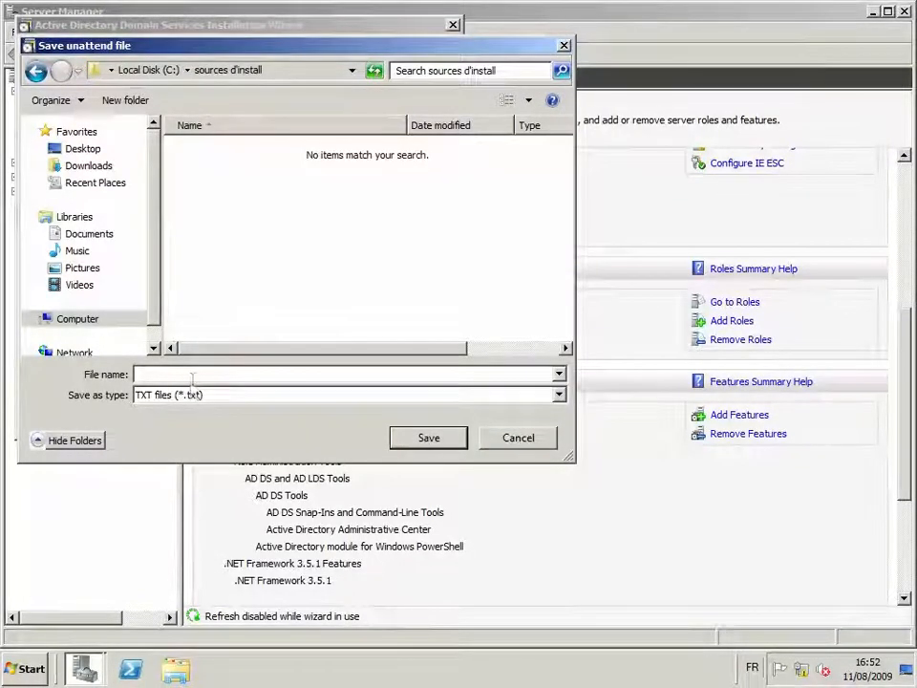
Step: Save the unattend file as "dcpromo LH01R2" and start configuring Active Directory Domain Services
type("dcpromo LH01R2")
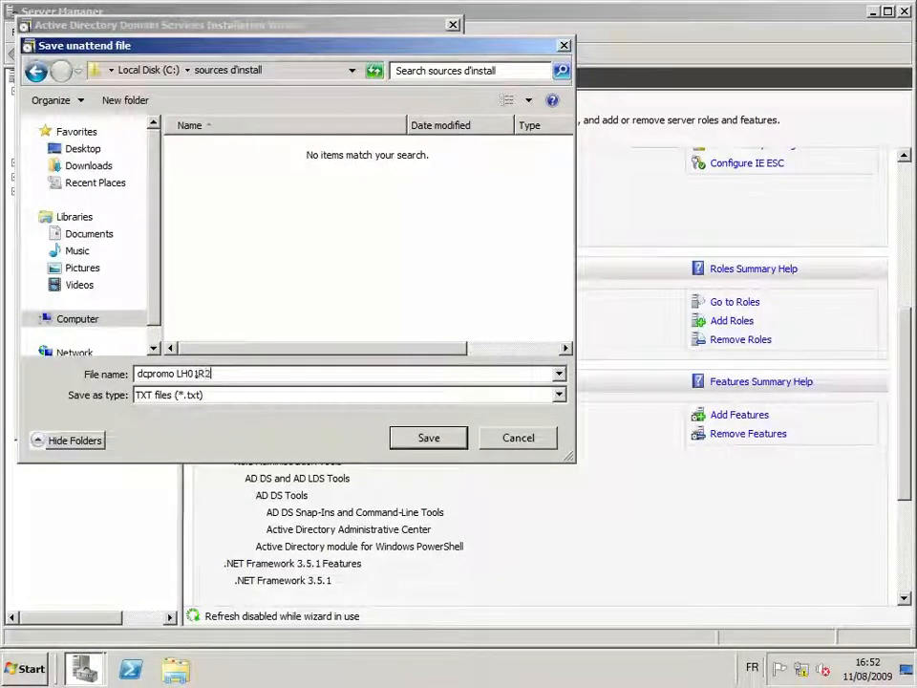
left_click(432, 439)
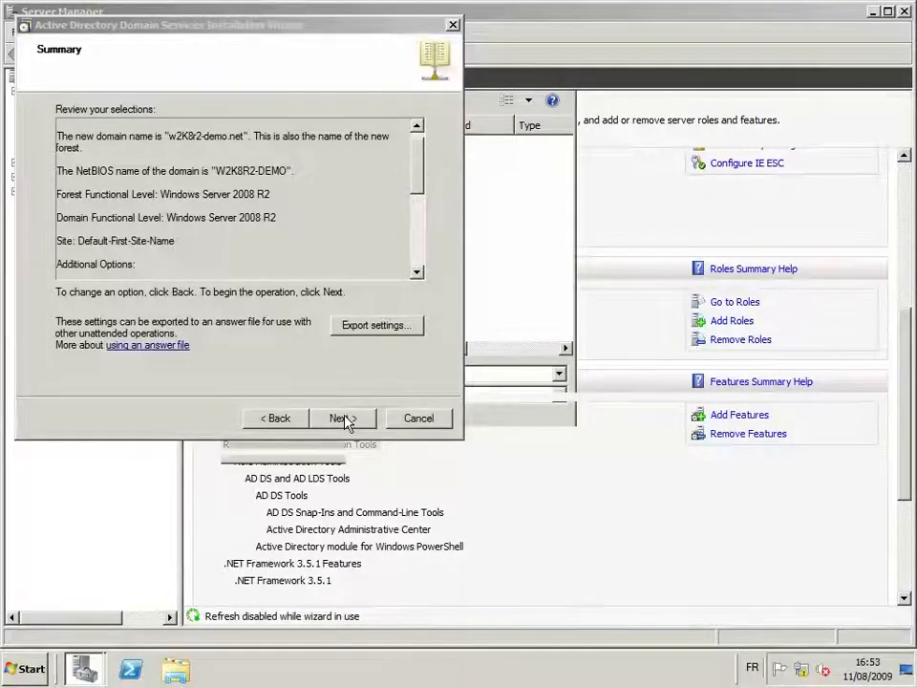
left_click(572, 392)
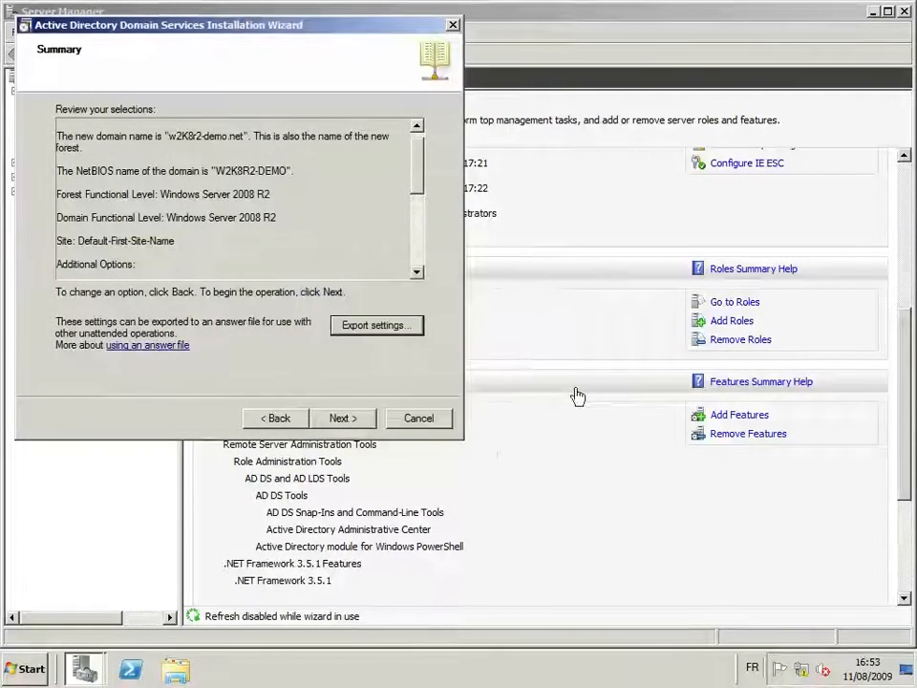
left_click(355, 422)
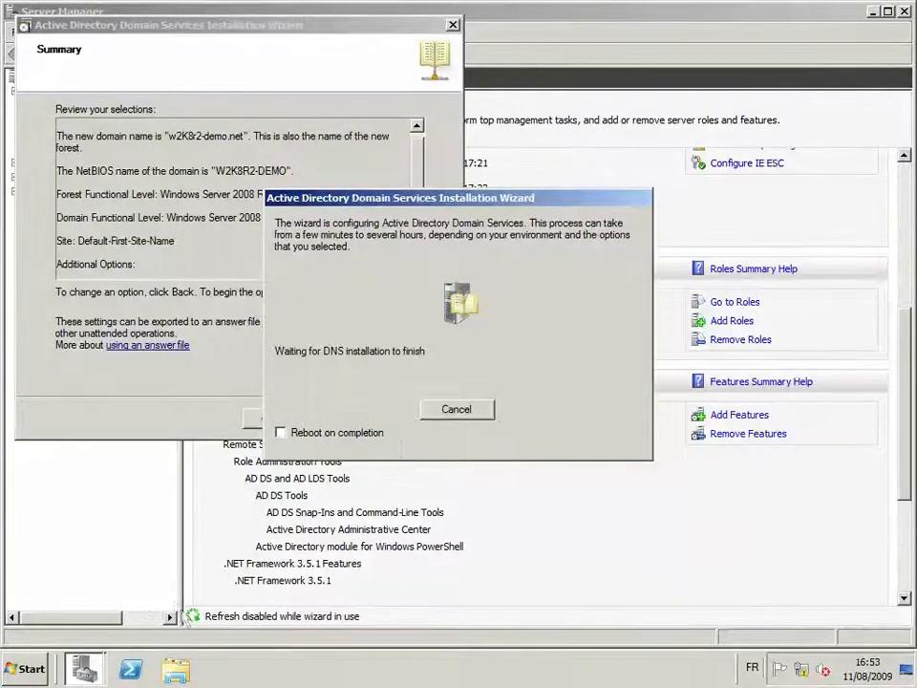
Step: Open the exported dcpromo LH01R2 text file from C:\sources d'install
left_click(174, 673)
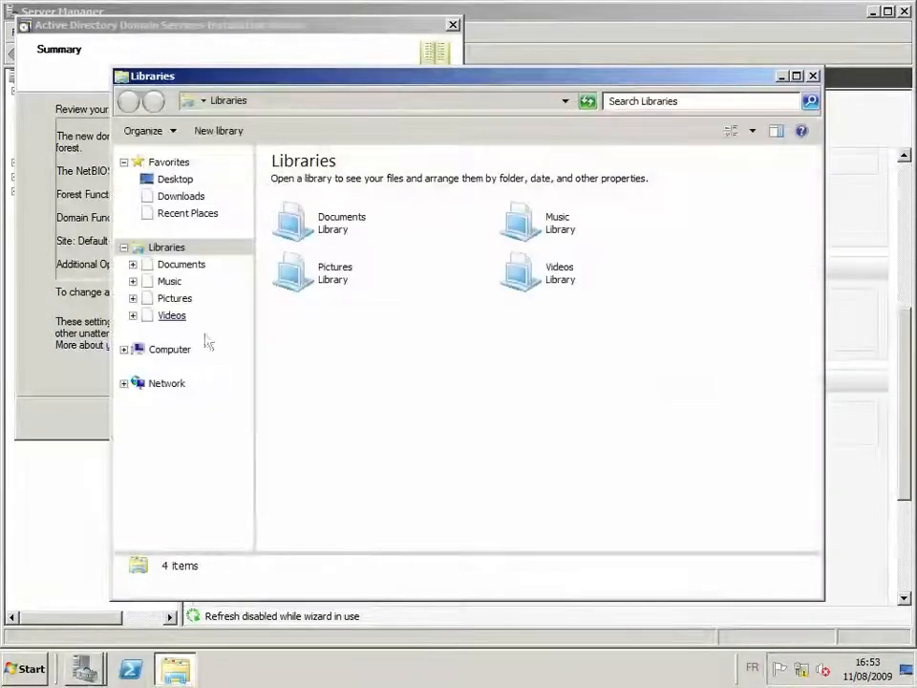
left_click(180, 350)
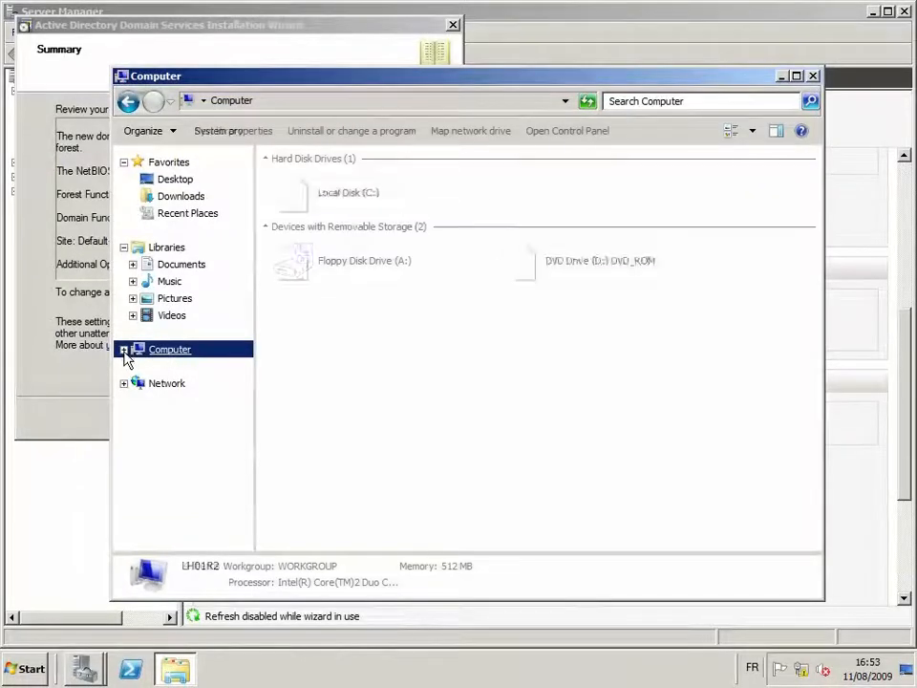
double_click(361, 202)
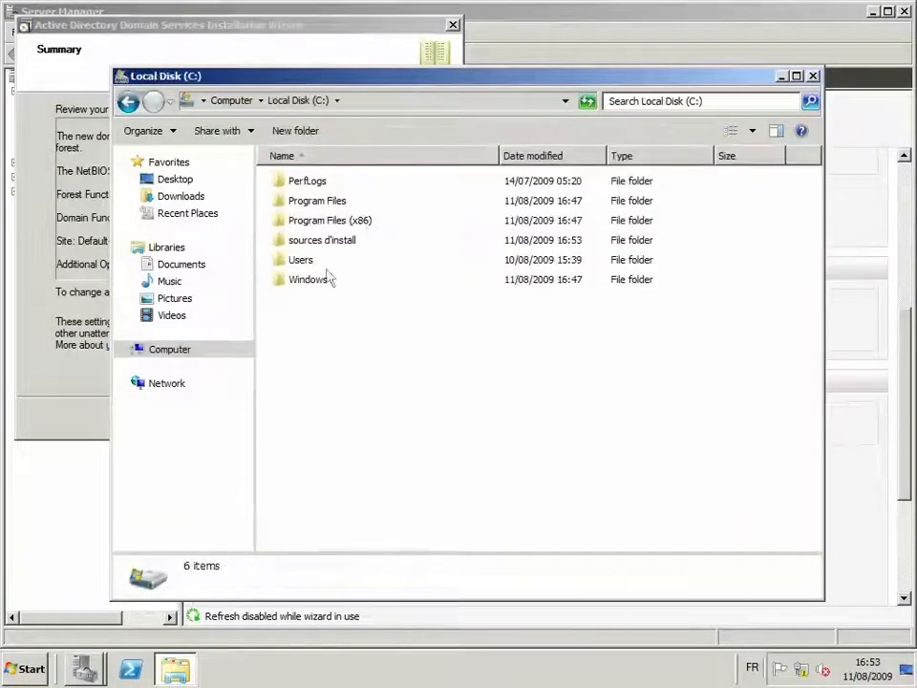
left_click(332, 245)
double_click(331, 242)
double_click(323, 184)
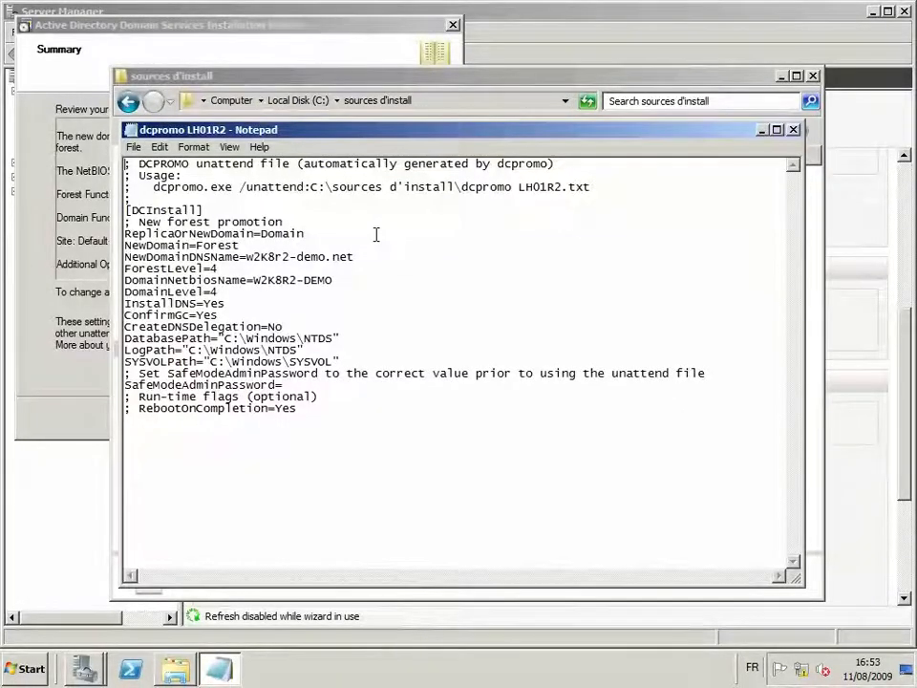
Step: Examine the unattend file's dcpromo.exe usage command and RebootOnCompletion flag, and close the file and its folder
left_click_drag(595, 187, 158, 187)
left_click(563, 271)
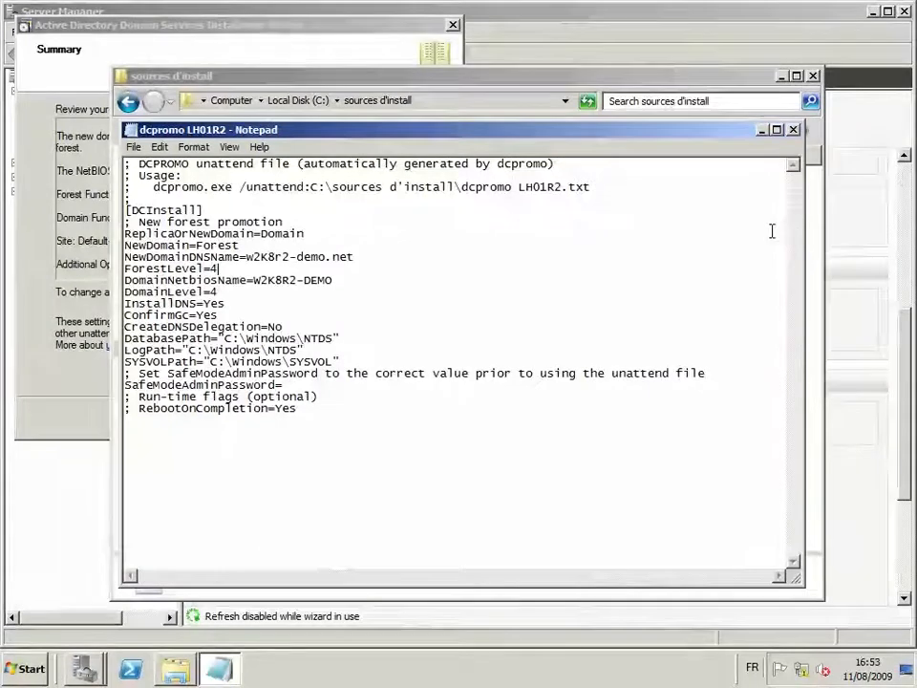
double_click(290, 408)
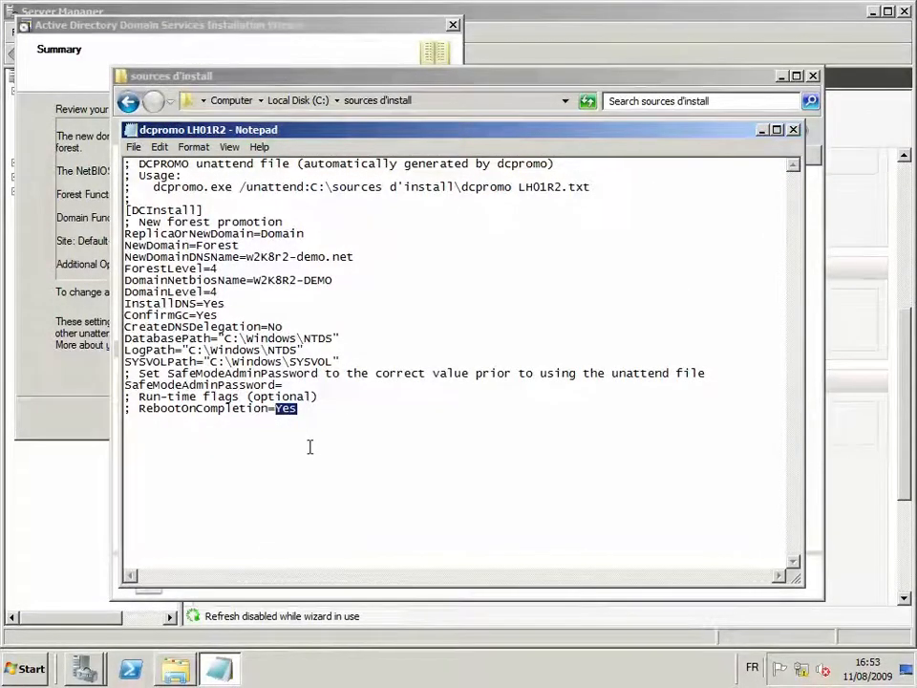
left_click(391, 405)
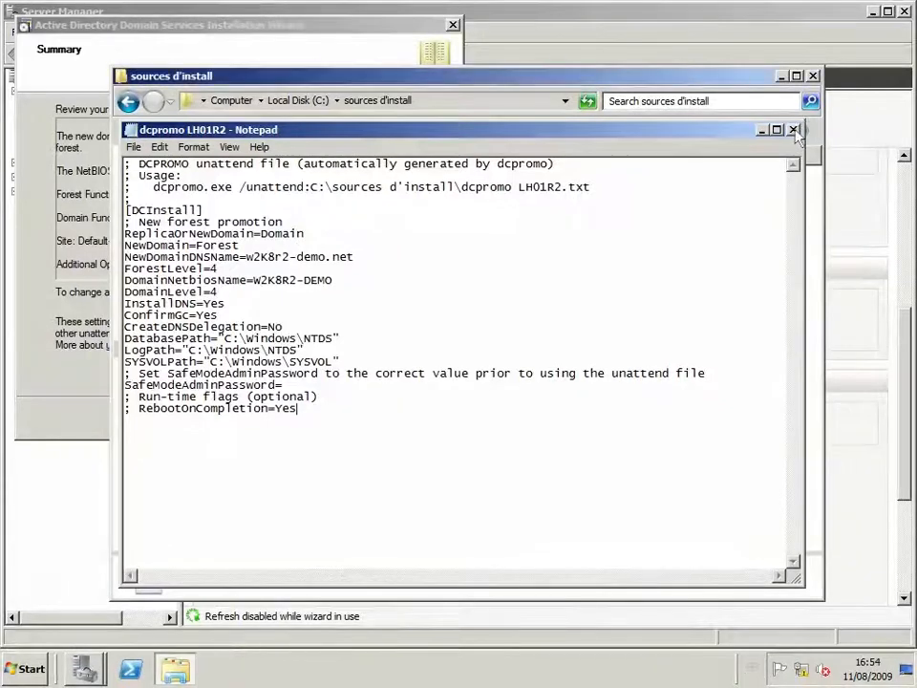
left_click(792, 130)
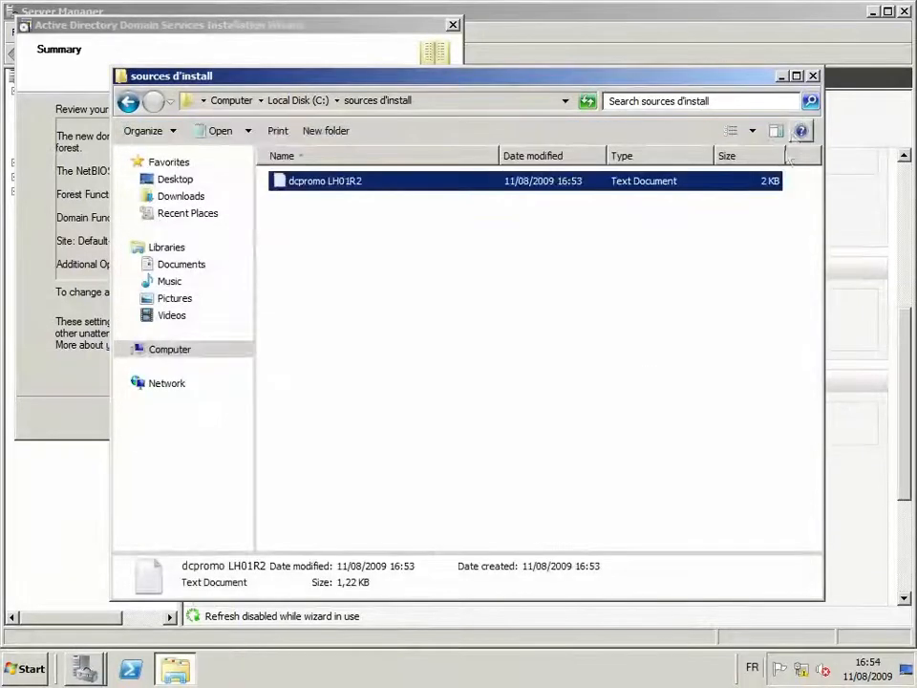
left_click(812, 78)
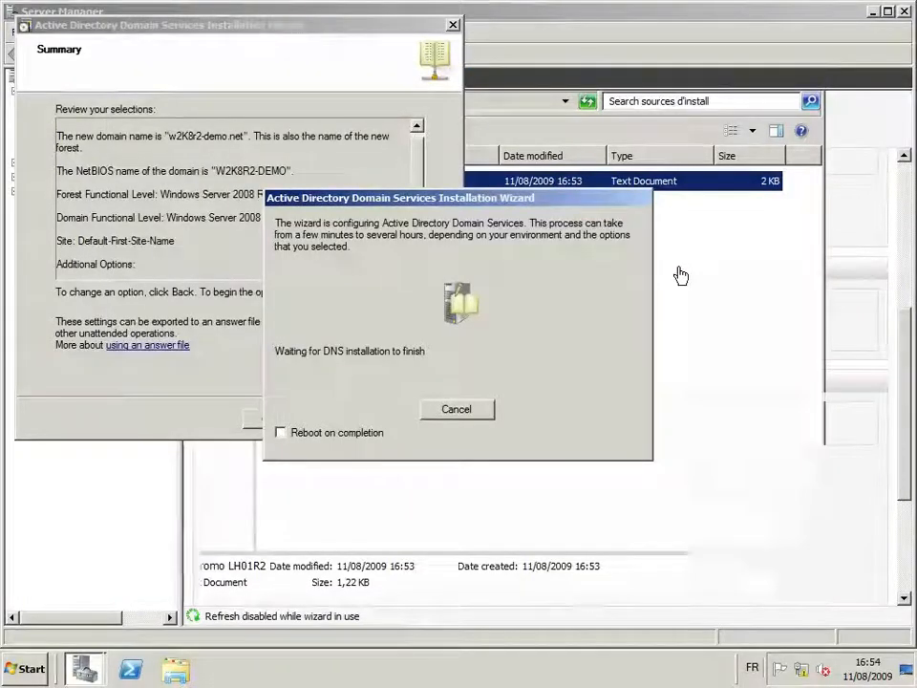
Step: Set the server to reboot when the domain services configuration completes
left_click(281, 433)
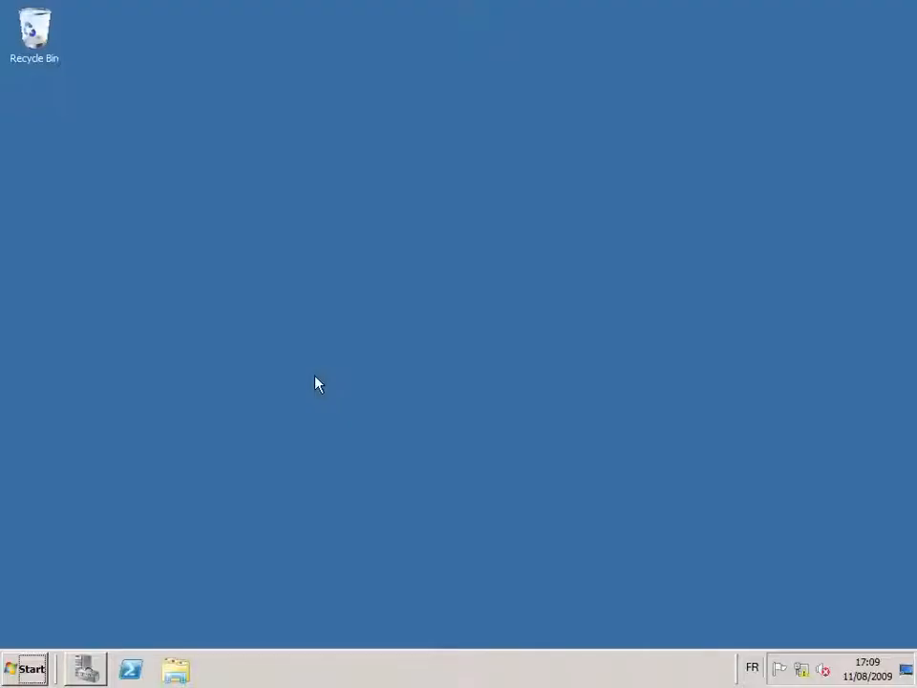
Step: Open Server Manager on the restarted server and check its domain, roles and features summaries
left_click(88, 669)
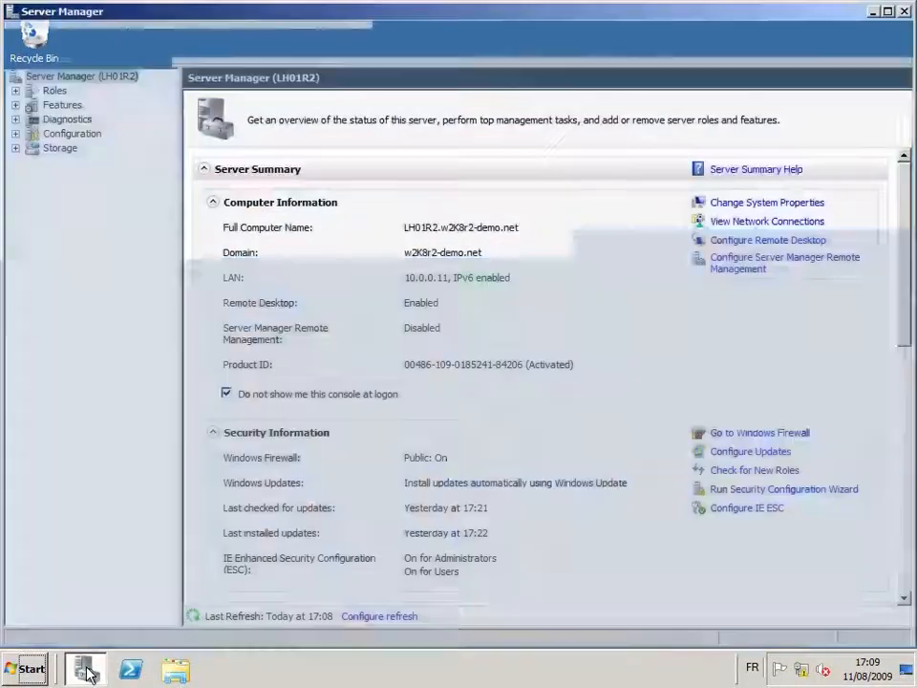
scroll(902, 277, "down", 3)
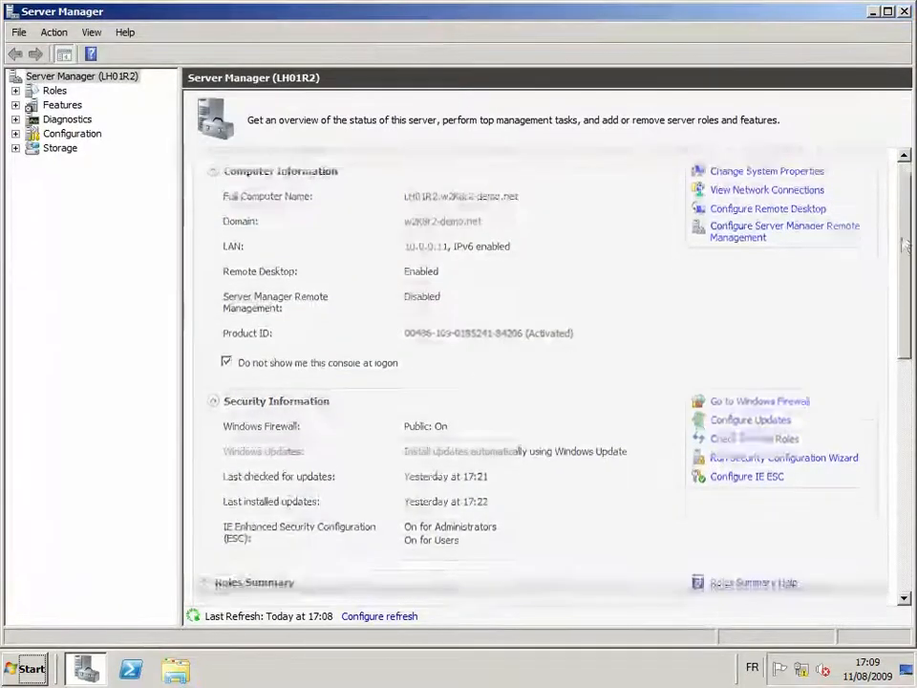
scroll(902, 277, "down", 6)
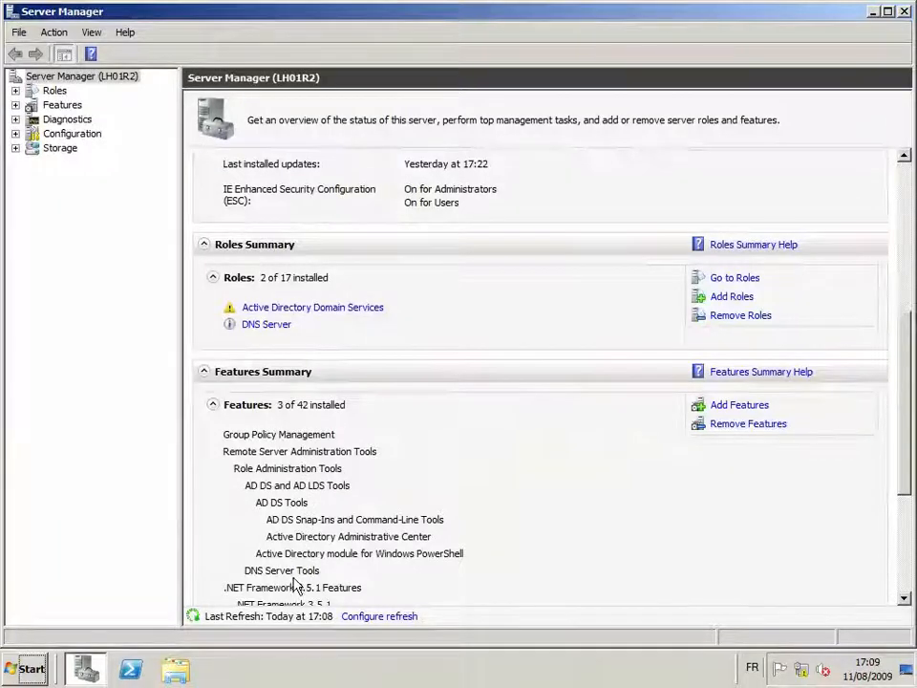
Step: Open the Active Directory Domain Services role page and read the details of warning event 1844, closing them again
left_click(322, 308)
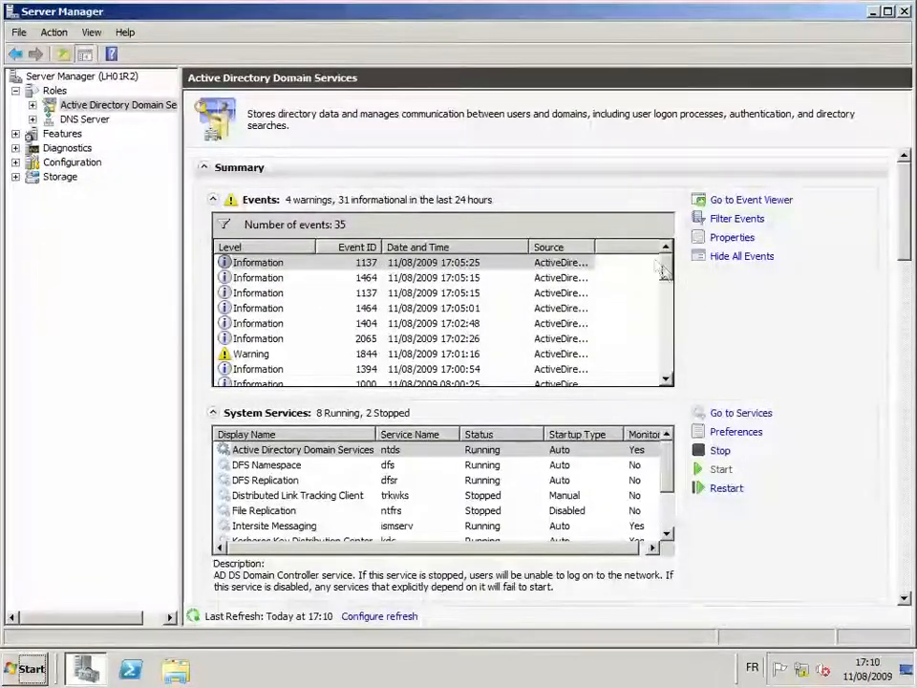
left_click_drag(667, 297, 694, 255)
left_click(252, 355)
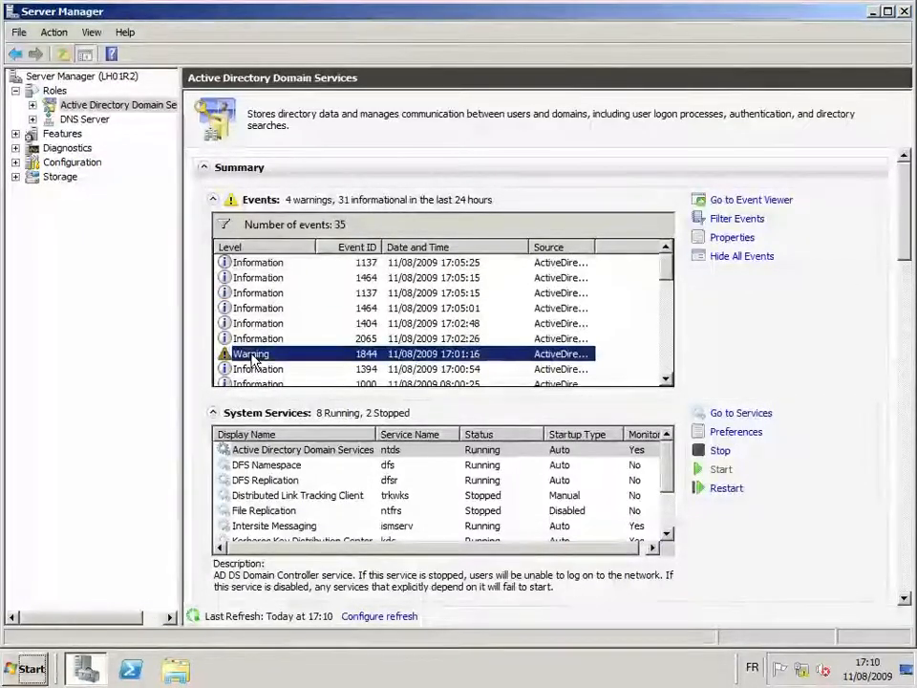
double_click(346, 361)
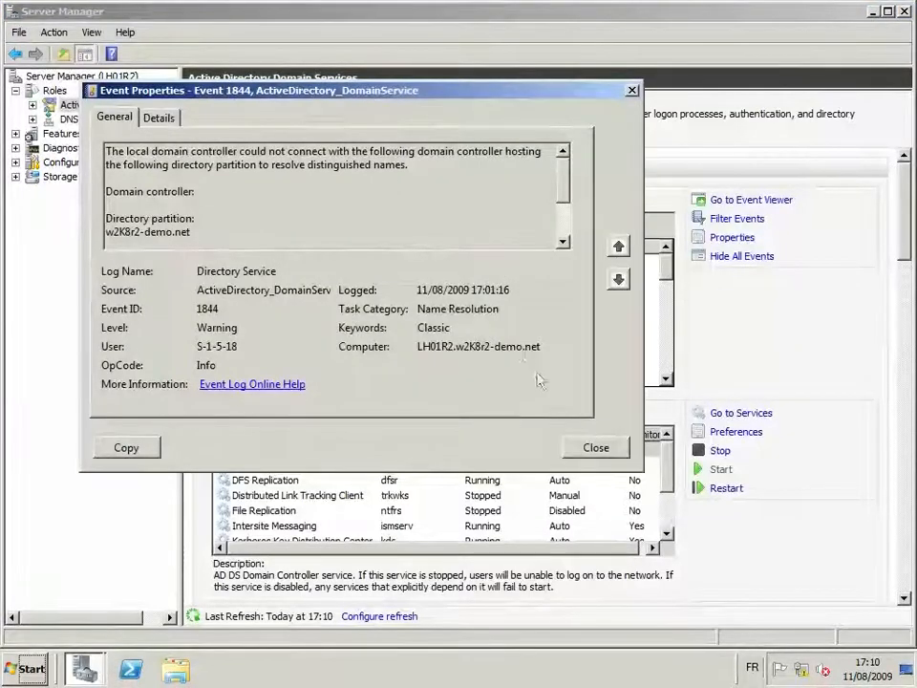
left_click(586, 445)
Step: Read the details of event 2065 and step through the newer directory service events up to the most recent one
double_click(475, 338)
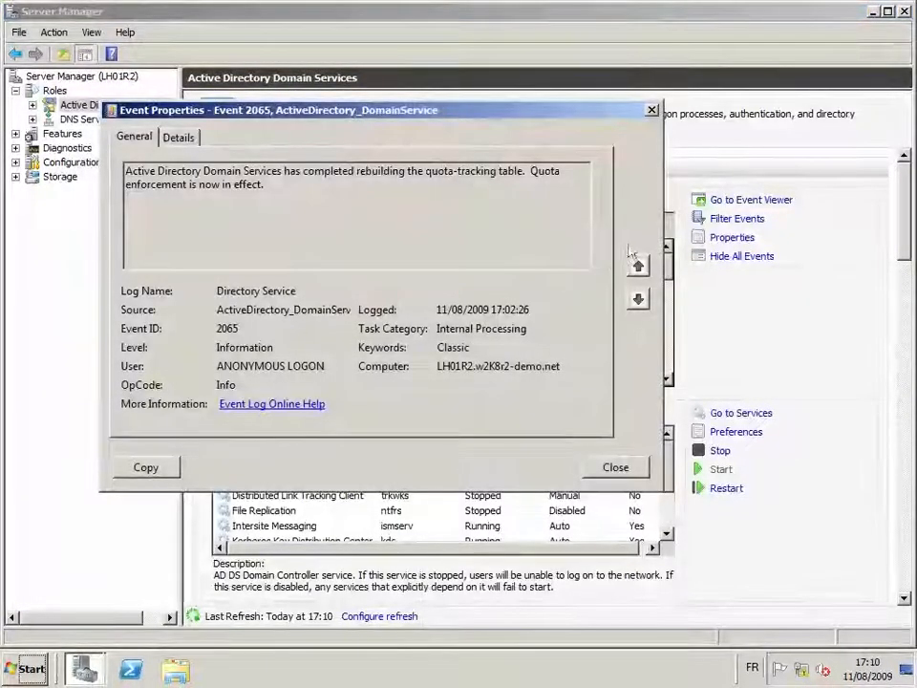
left_click(638, 265)
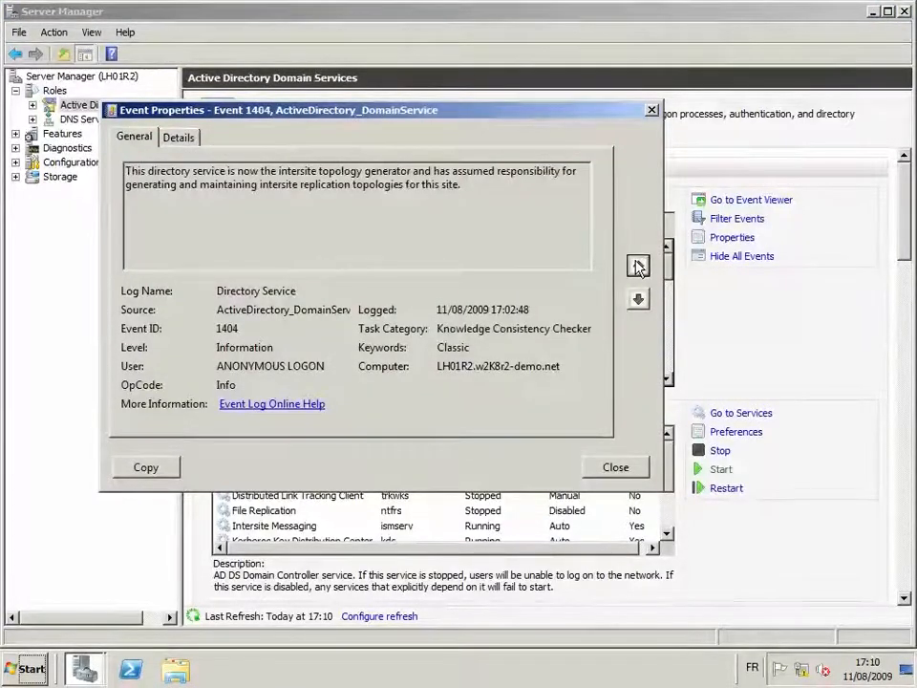
left_click(638, 265)
left_click(638, 264)
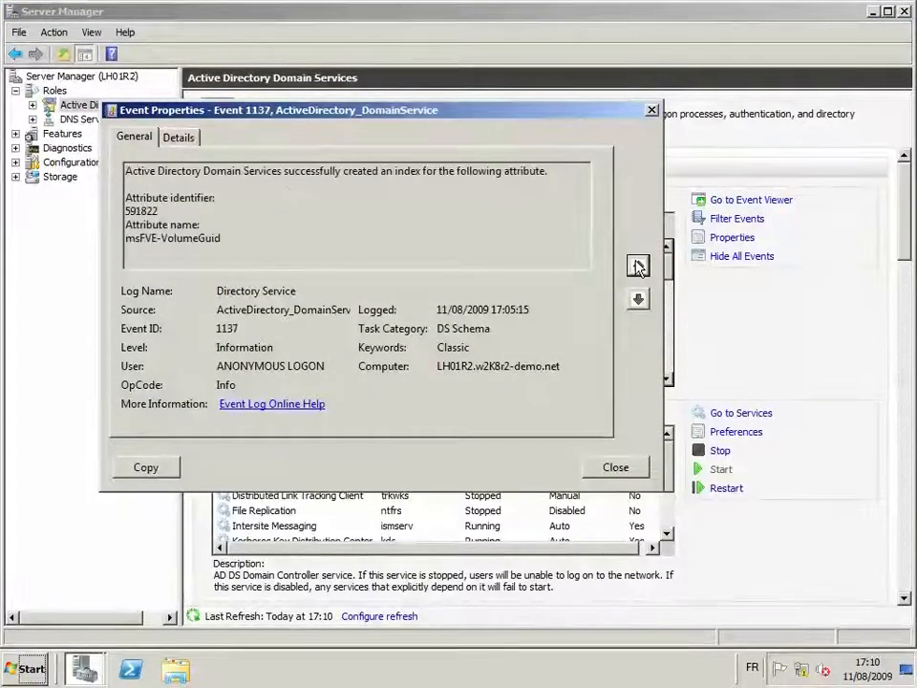
left_click(638, 264)
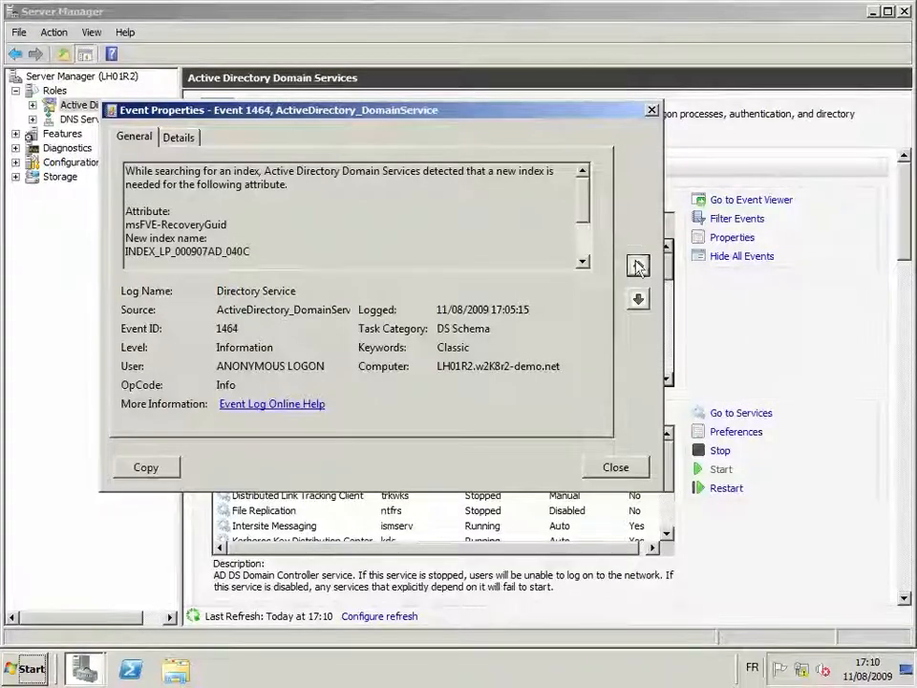
left_click(638, 265)
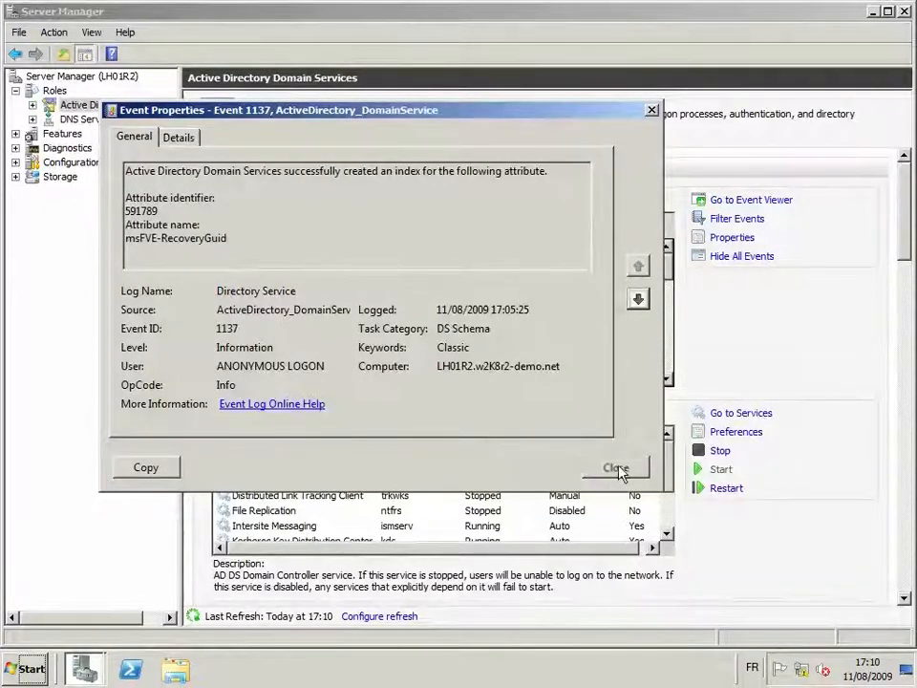
left_click(617, 468)
Step: Look over the rest of the Active Directory Domain Services role page and close Server Manager
scroll(488, 342, "down", 2)
scroll(688, 342, "up", 2)
left_click_drag(903, 222, 899, 296)
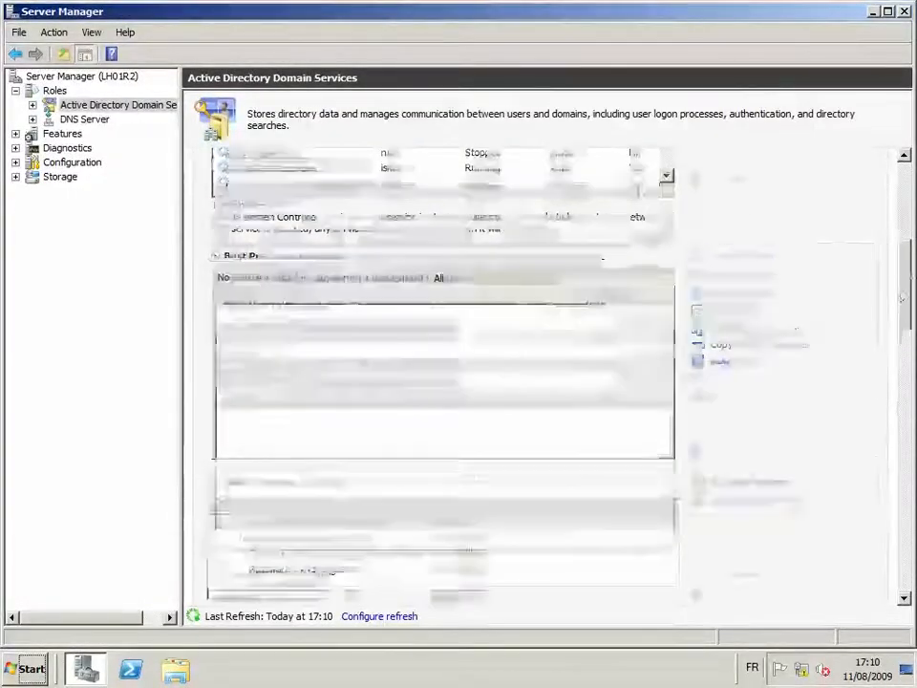
left_click_drag(900, 298, 904, 191)
left_click(905, 13)
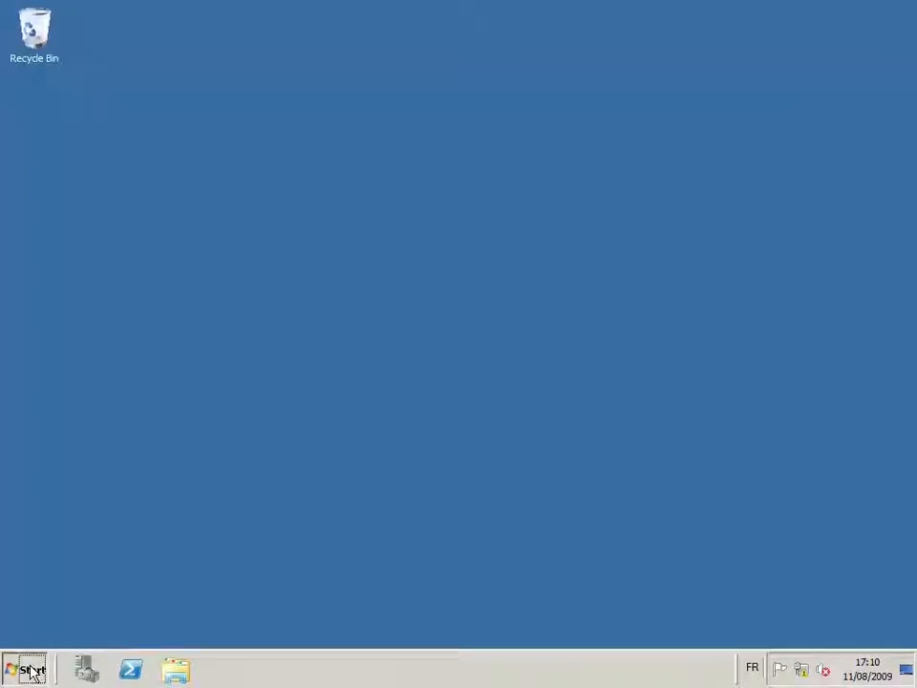
Step: Open Active Directory Users and Computers and display the contents of the w2K8r2-demo.net domain
left_click(31, 671)
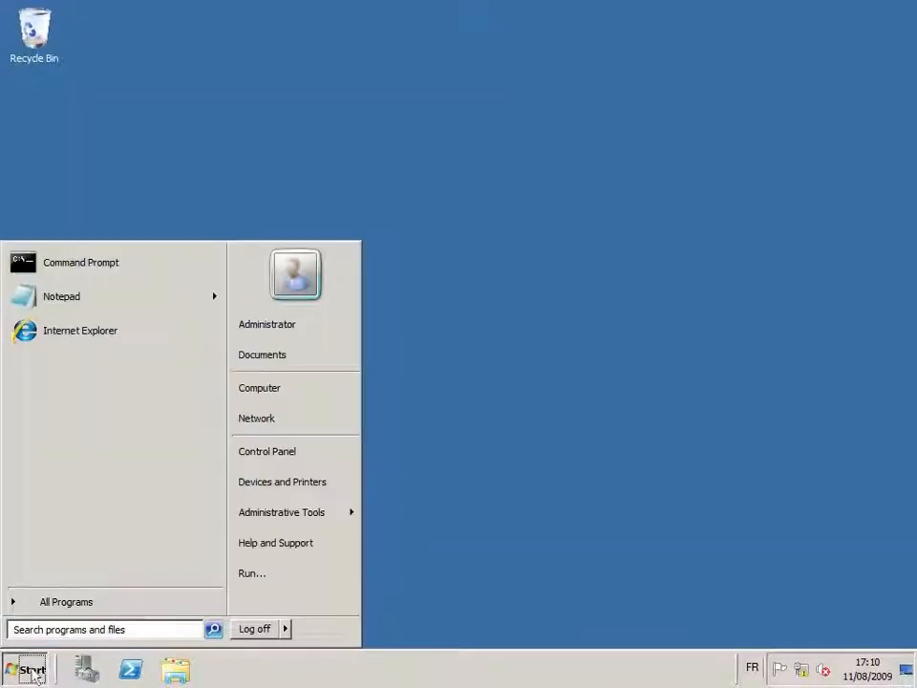
left_click(91, 607)
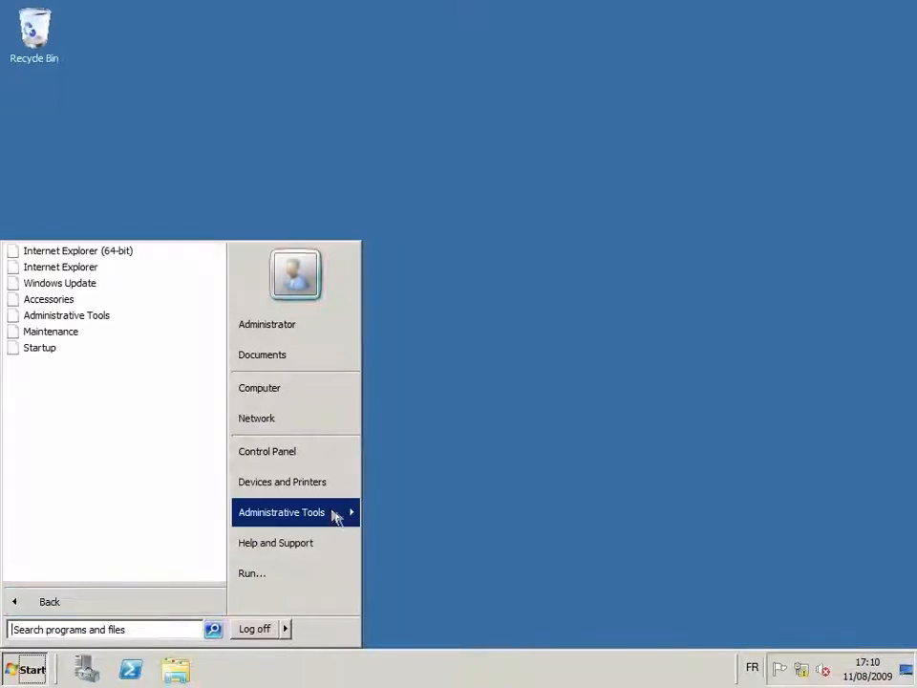
mouse_move(335, 514)
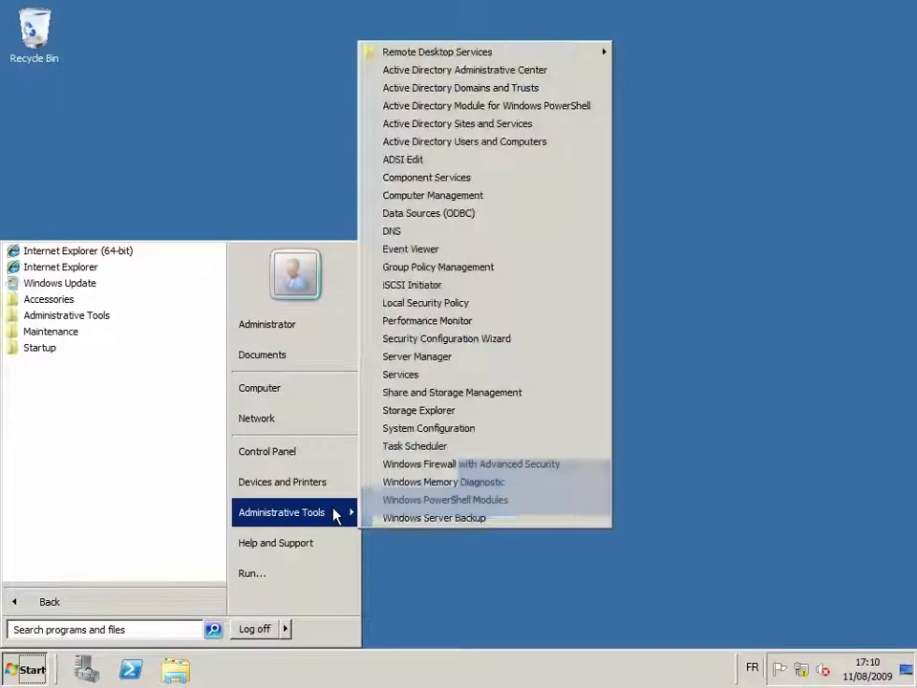
left_click(467, 143)
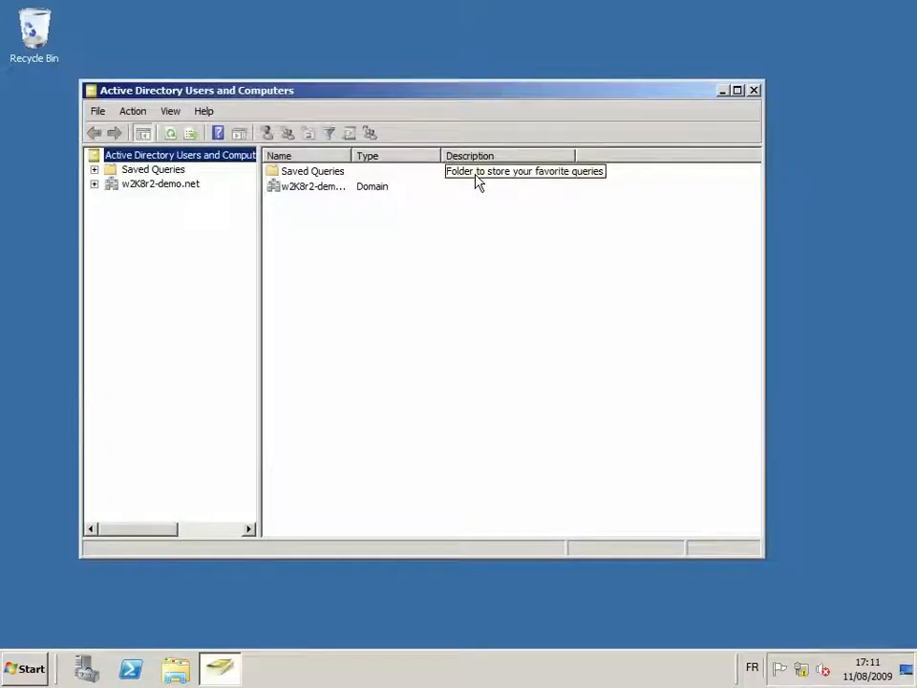
left_click(140, 184)
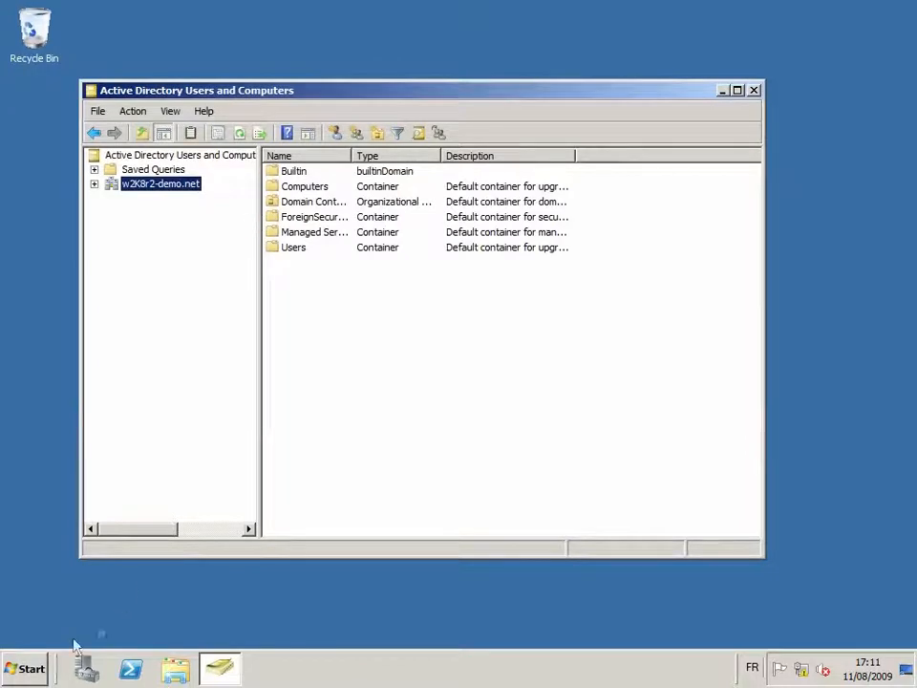
Step: Open Active Directory Administrative Center and maximize its window
left_click(33, 672)
mouse_move(343, 516)
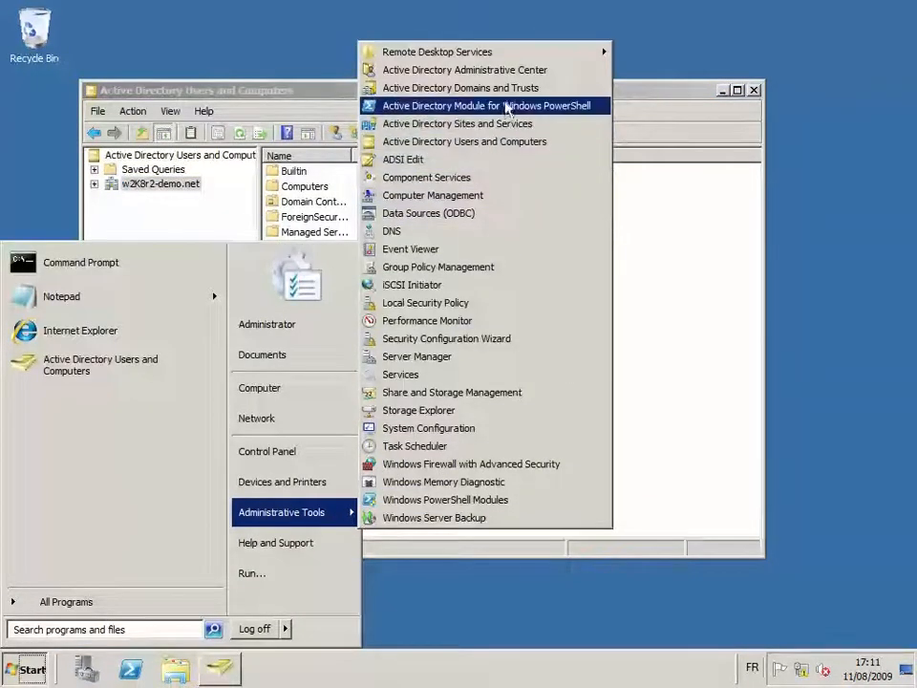
left_click(516, 70)
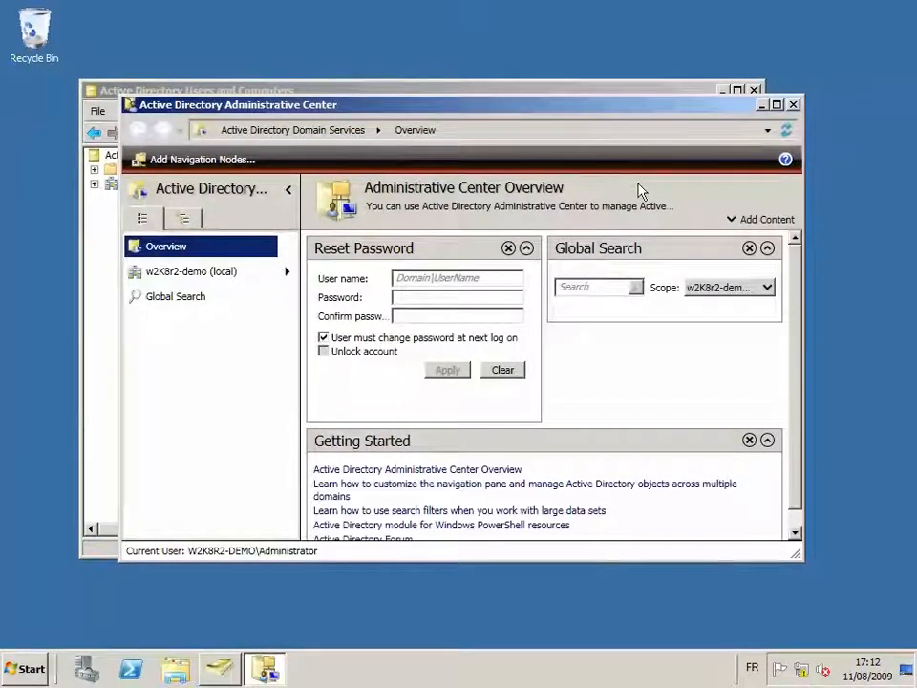
left_click(776, 104)
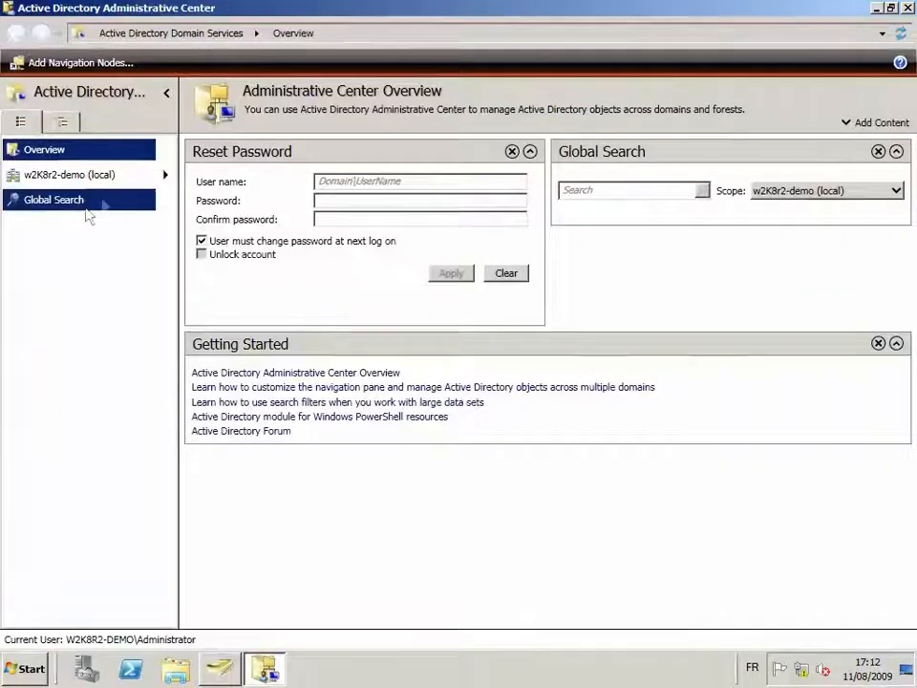
Step: View the containers under w2K8r2-demo (local), and minimize both Active Directory consoles
left_click(166, 177)
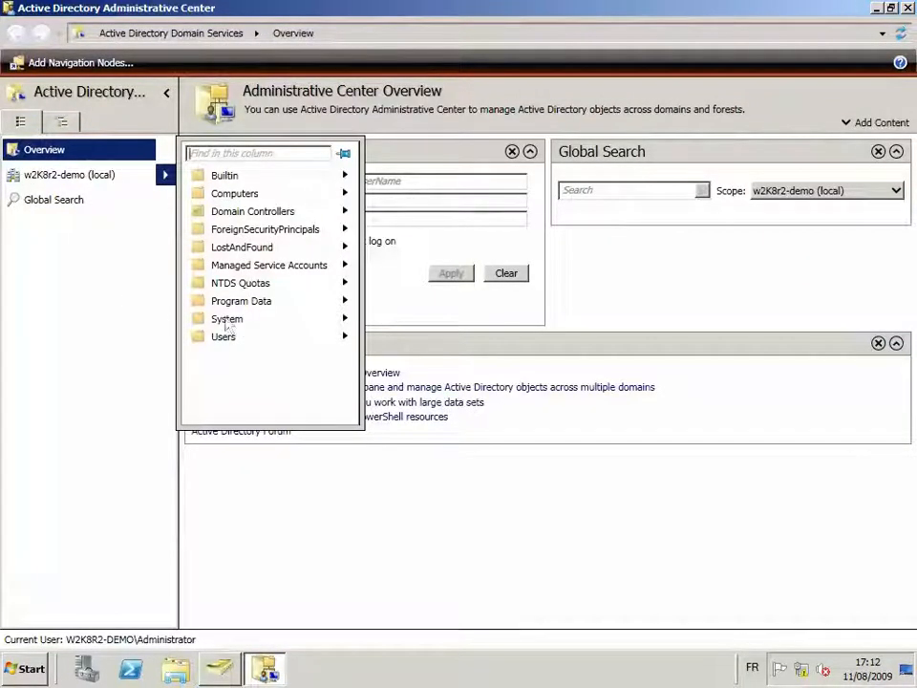
left_click(118, 267)
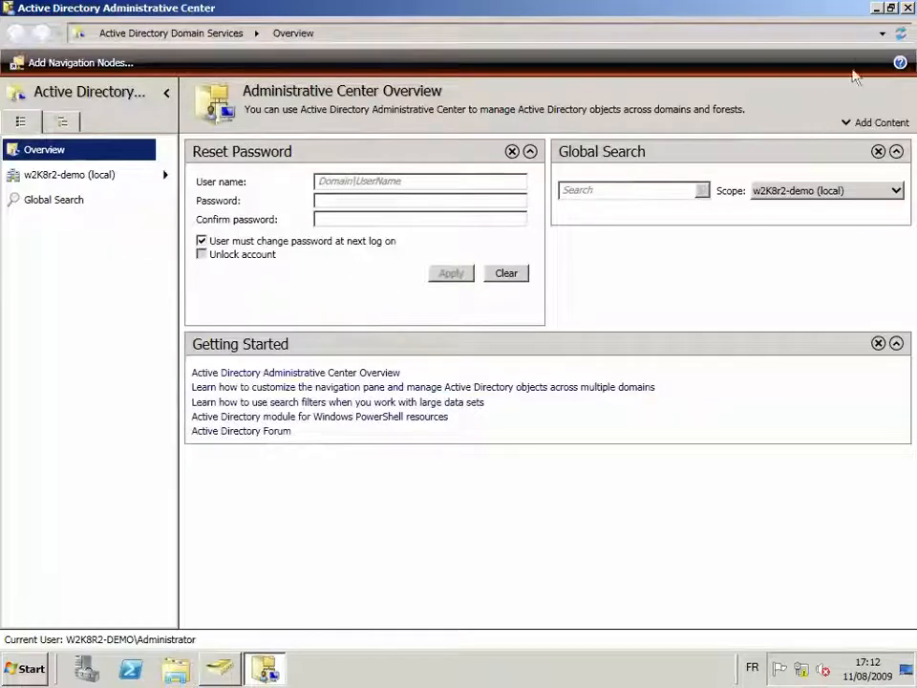
left_click(876, 10)
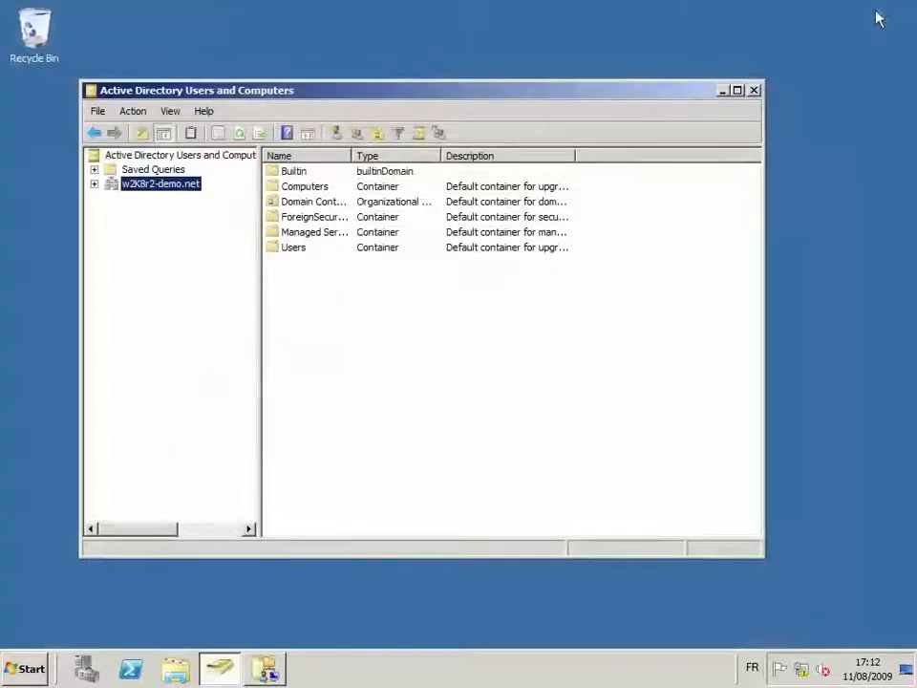
left_click(724, 92)
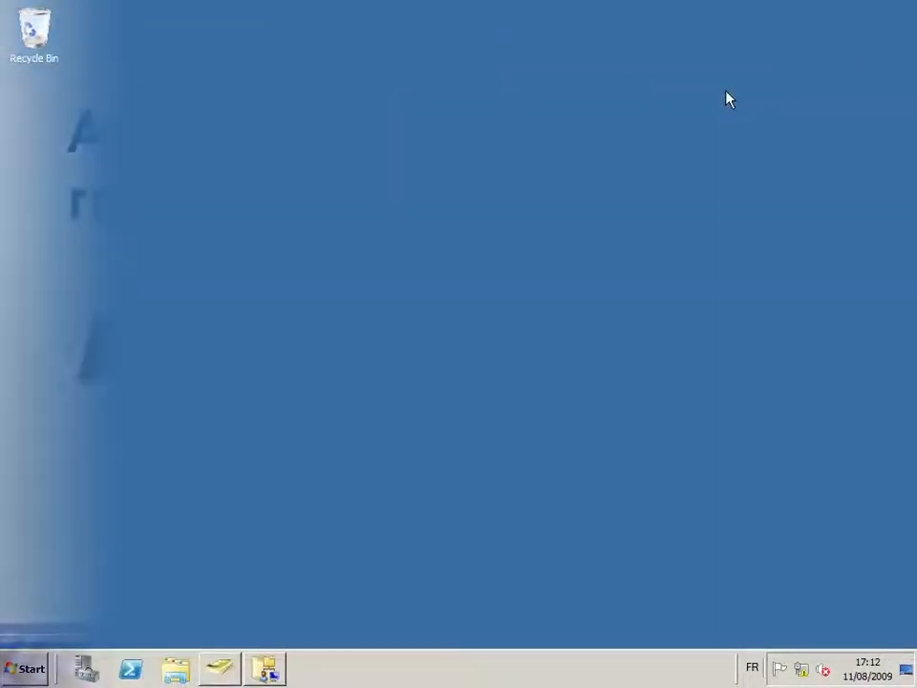